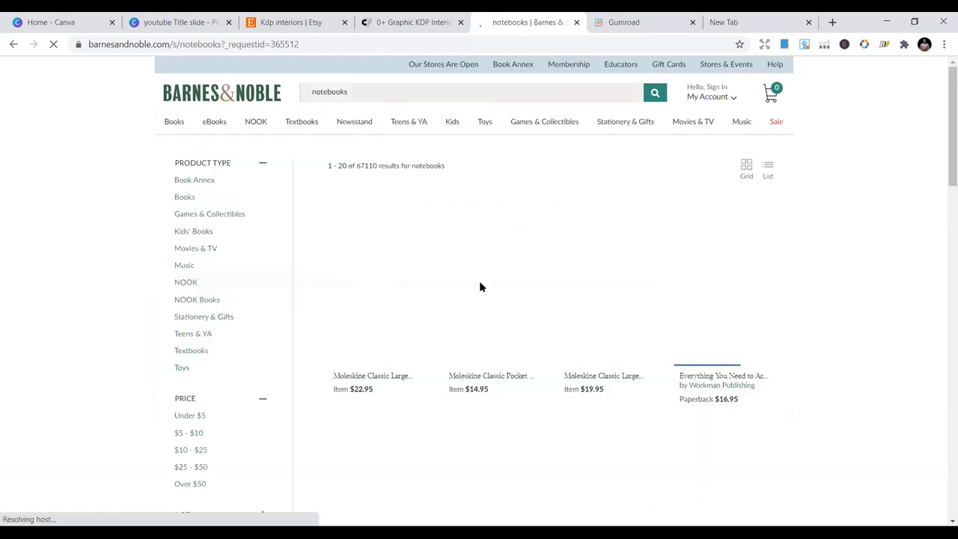
- Look through the Barnes & Noble search results for notebooks and go to the second page of results
{"action": "scroll", "coordinate": [558, 355], "scroll_direction": "down", "scroll_amount": 3}
{"action": "scroll", "coordinate": [706, 261], "scroll_direction": "down", "scroll_amount": 3}
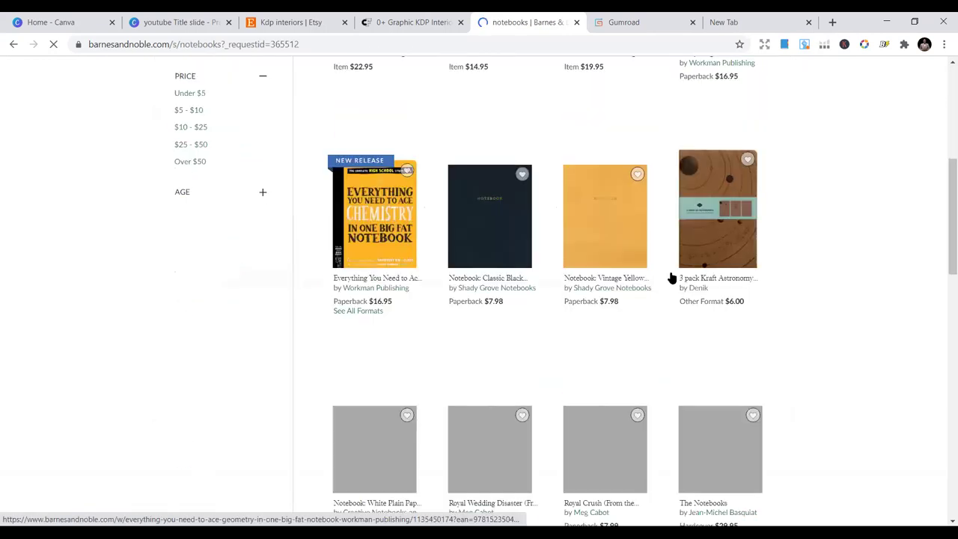
{"action": "scroll", "coordinate": [621, 249], "scroll_direction": "down", "scroll_amount": 3}
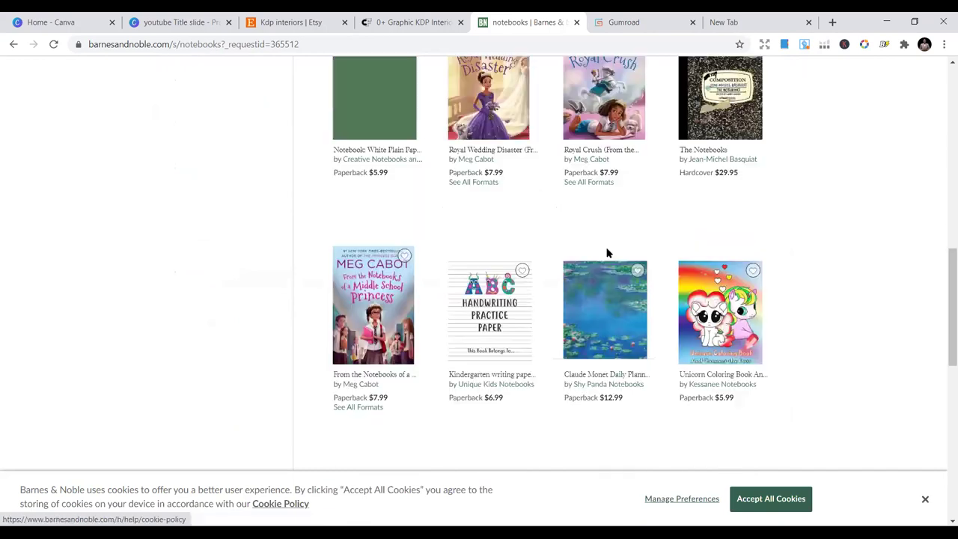
{"action": "scroll", "coordinate": [592, 258], "scroll_direction": "down", "scroll_amount": 1}
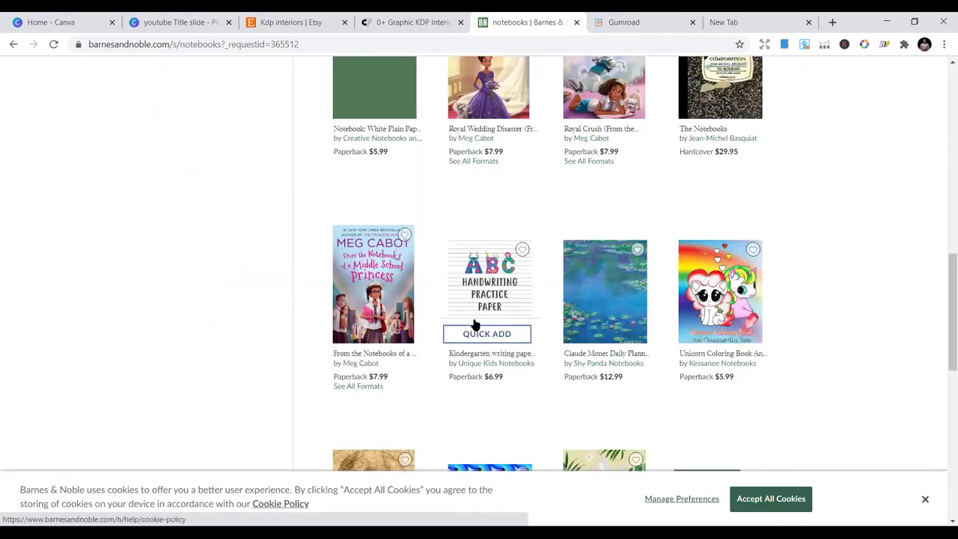
{"action": "scroll", "coordinate": [507, 313], "scroll_direction": "down", "scroll_amount": 2}
{"action": "scroll", "coordinate": [507, 316], "scroll_direction": "down", "scroll_amount": 1}
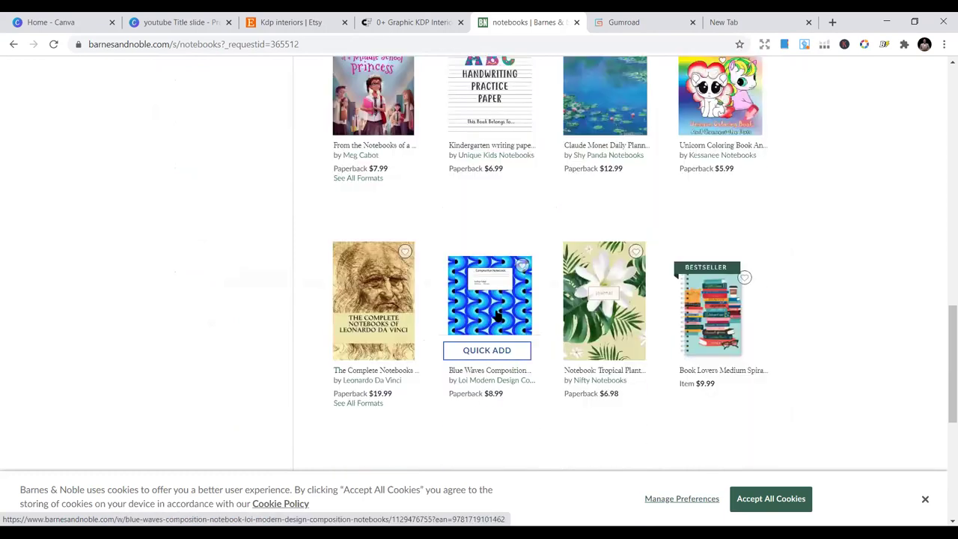
{"action": "scroll", "coordinate": [490, 315], "scroll_direction": "down", "scroll_amount": 1}
{"action": "scroll", "coordinate": [524, 307], "scroll_direction": "down", "scroll_amount": 4}
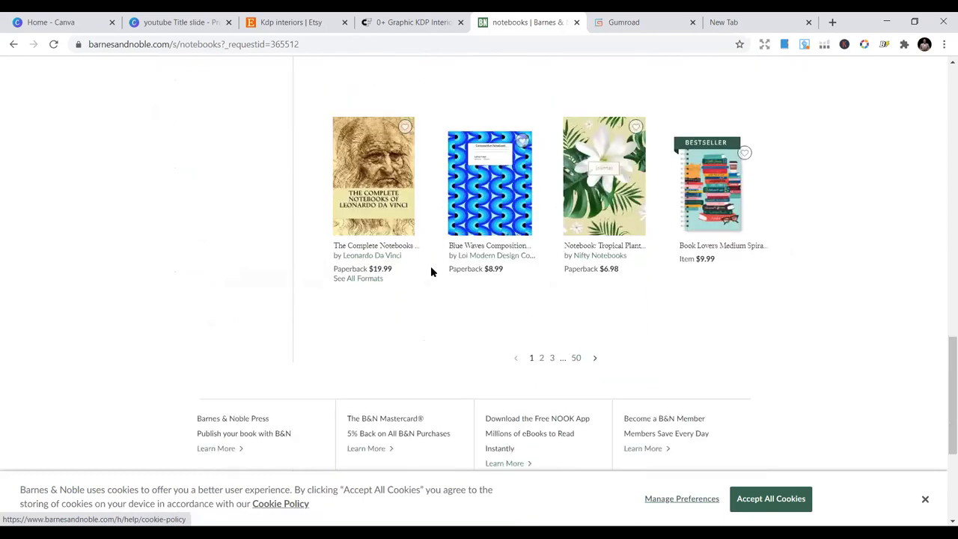
{"action": "scroll", "coordinate": [573, 247], "scroll_direction": "up", "scroll_amount": 3}
{"action": "scroll", "coordinate": [556, 349], "scroll_direction": "down", "scroll_amount": 1}
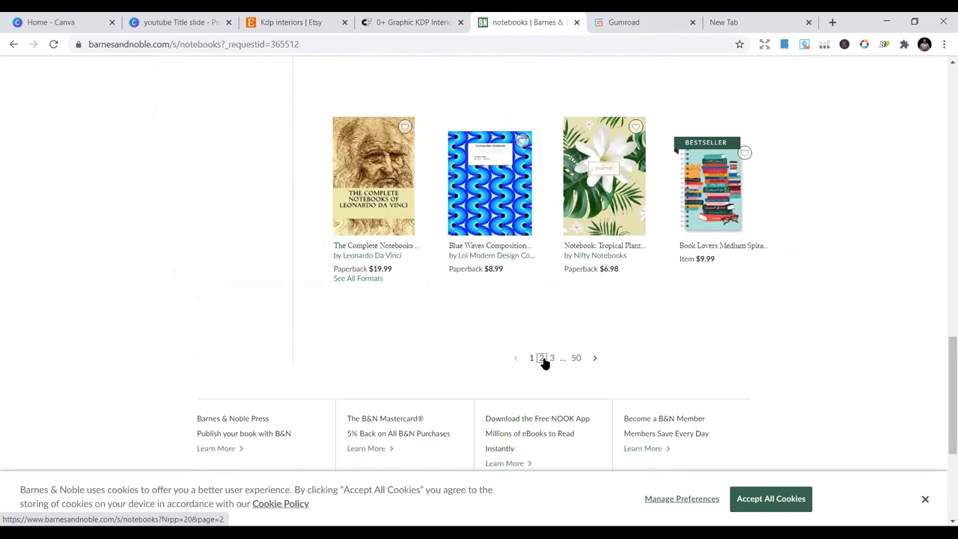
{"action": "left_click", "coordinate": [543, 360]}
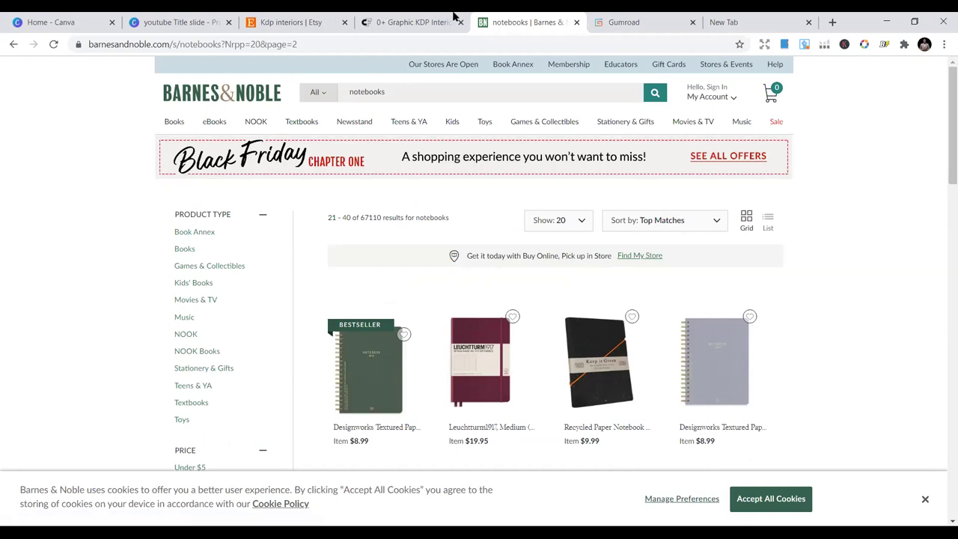
- Open gumroad.com in the empty browser tab and look over its homepage
{"action": "left_click", "coordinate": [607, 17]}
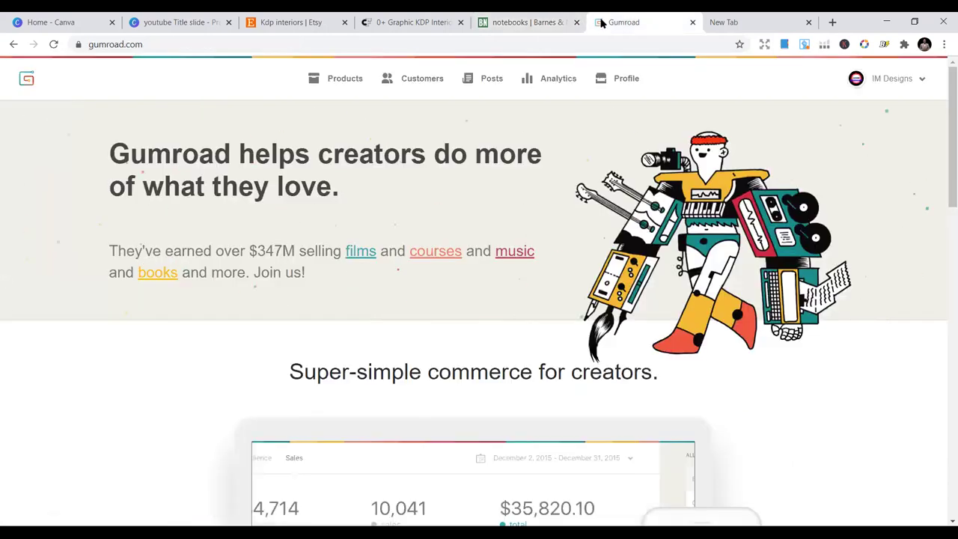
{"action": "left_click", "coordinate": [284, 45]}
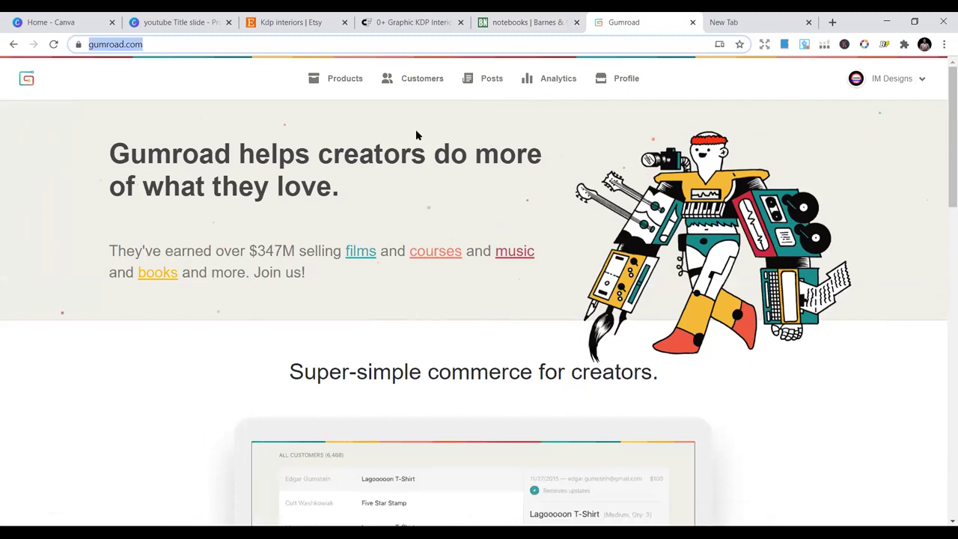
{"action": "left_click", "coordinate": [692, 22]}
{"action": "left_click", "coordinate": [717, 25]}
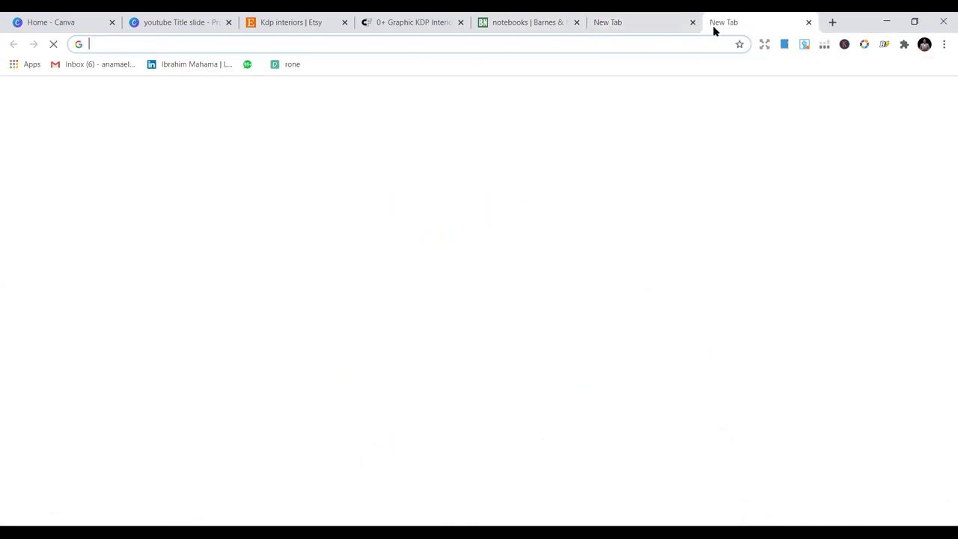
{"action": "type", "text": "gum"}
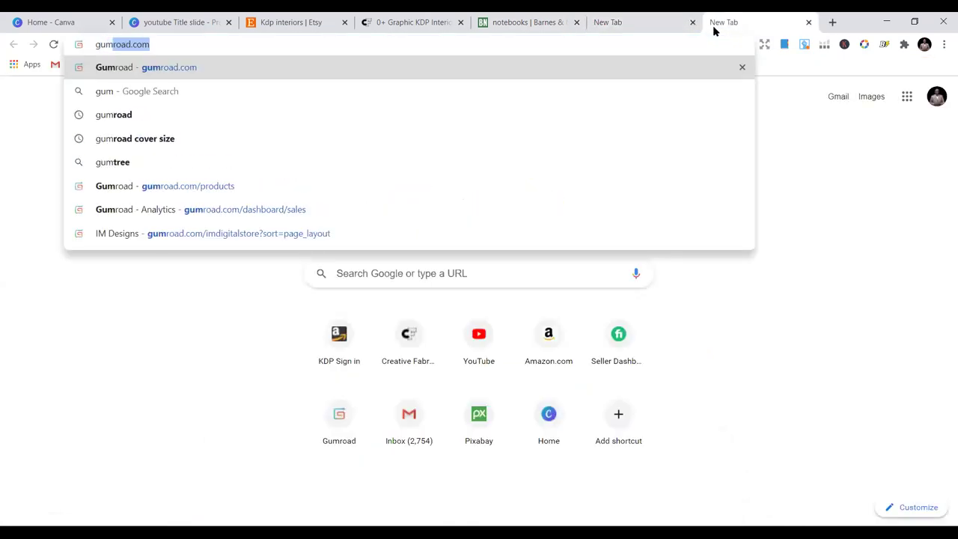
{"action": "key", "text": "Return"}
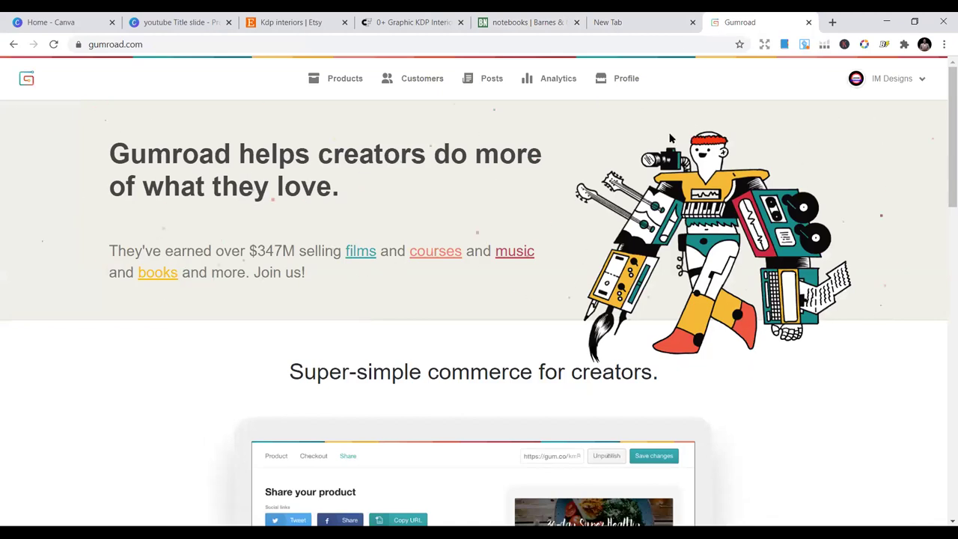
{"action": "scroll", "coordinate": [671, 139], "scroll_direction": "down", "scroll_amount": 1}
{"action": "scroll", "coordinate": [738, 155], "scroll_direction": "down", "scroll_amount": 1}
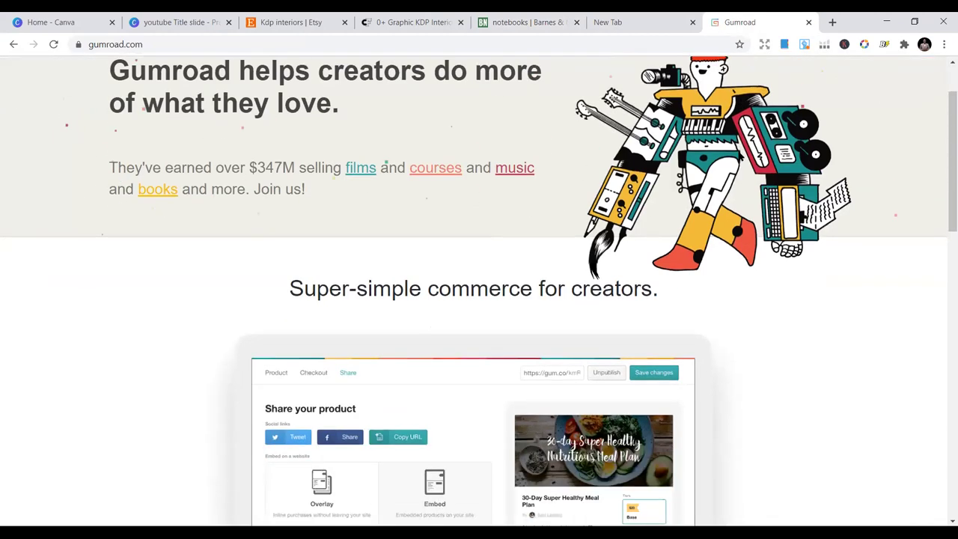
{"action": "scroll", "coordinate": [738, 155], "scroll_direction": "down", "scroll_amount": 3}
{"action": "scroll", "coordinate": [738, 154], "scroll_direction": "up", "scroll_amount": 4}
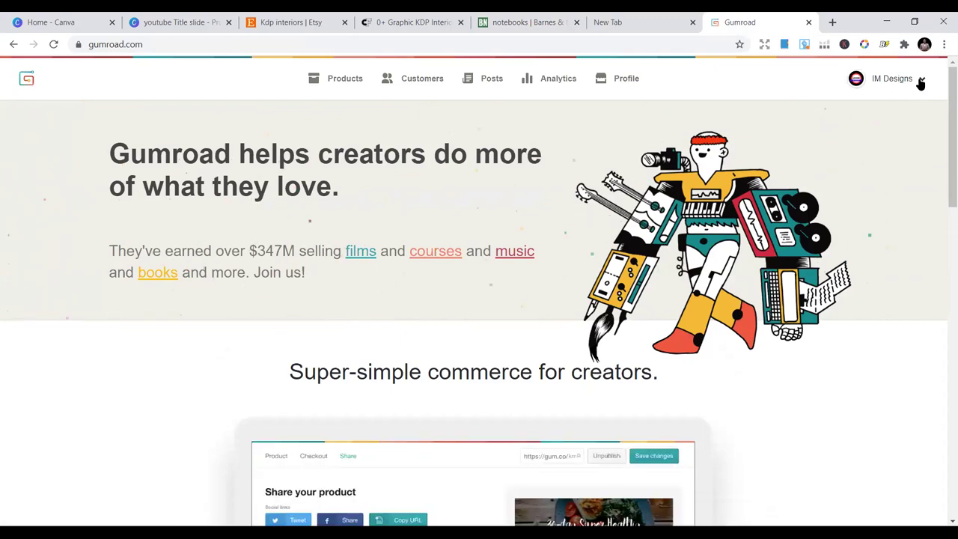
- Log out of the Gumroad account and sign back in with Facebook from the sign-up page
{"action": "left_click", "coordinate": [921, 81]}
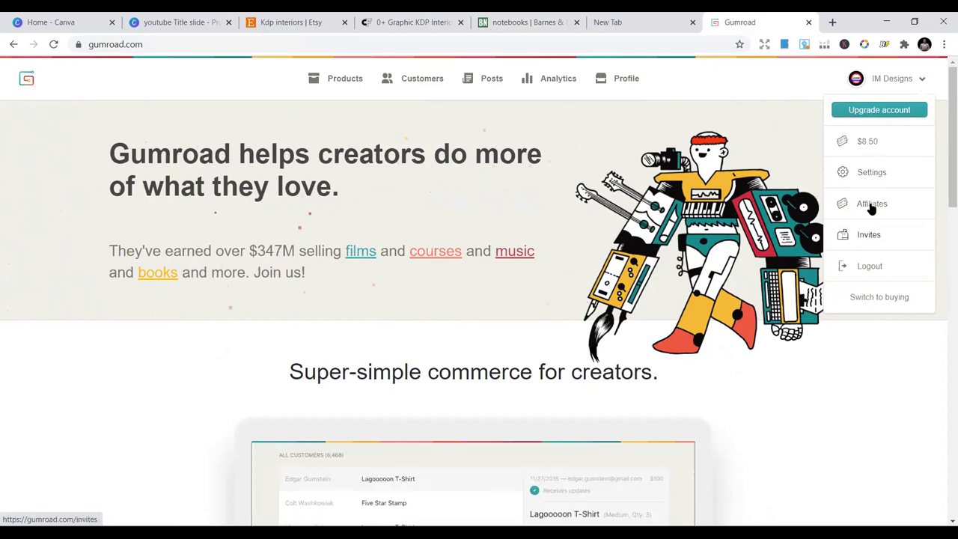
{"action": "left_click", "coordinate": [876, 269]}
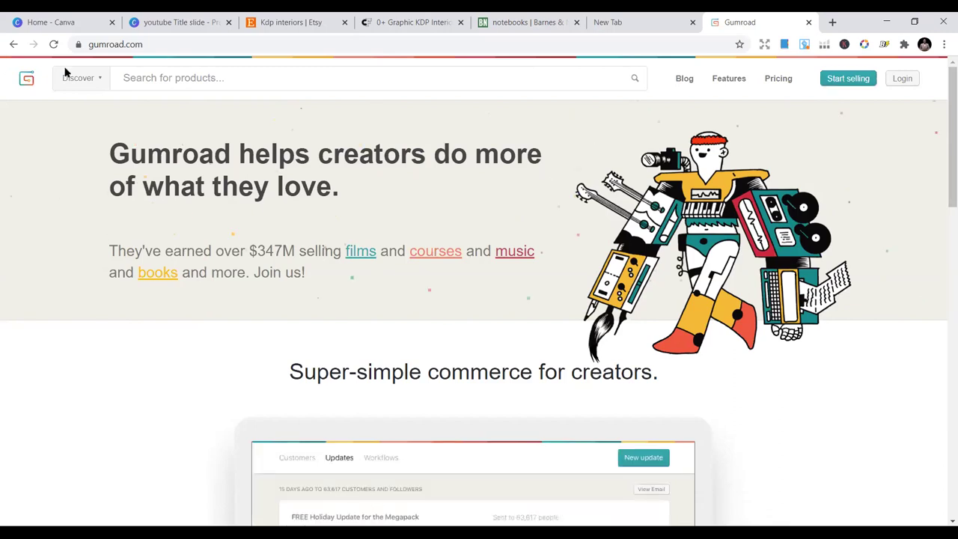
{"action": "left_click", "coordinate": [848, 80]}
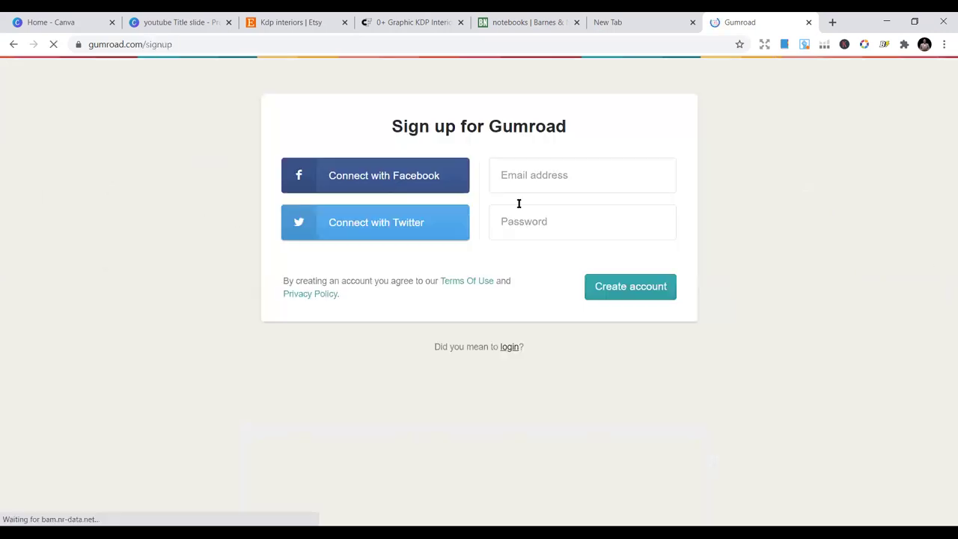
{"action": "left_click", "coordinate": [404, 183]}
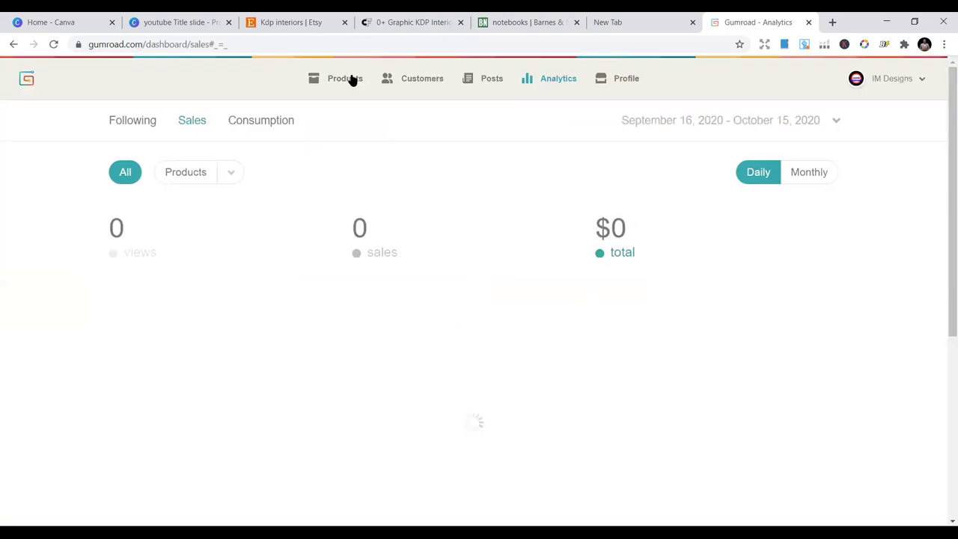
- Open the account's product list and look over the KDP interior templates in it
{"action": "left_click", "coordinate": [351, 80]}
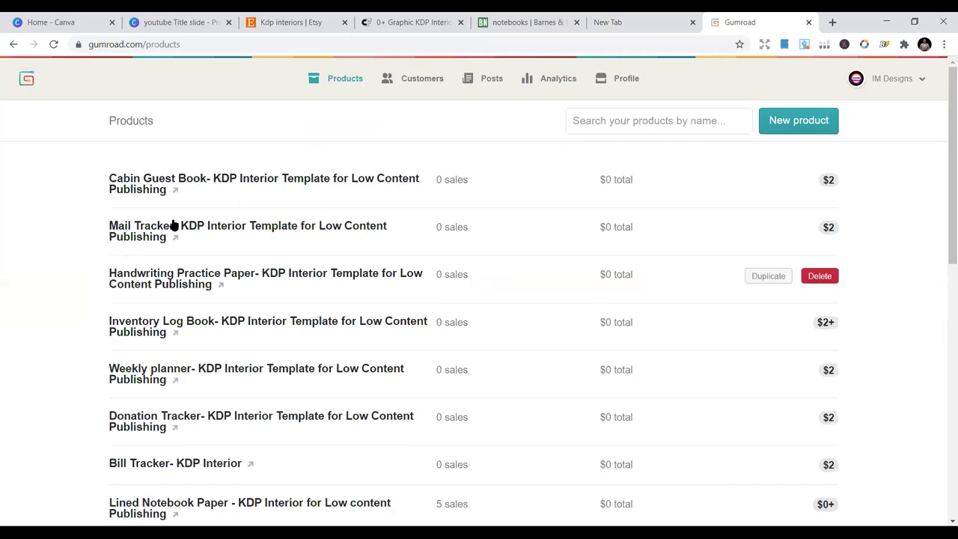
{"action": "scroll", "coordinate": [349, 198], "scroll_direction": "down", "scroll_amount": 1}
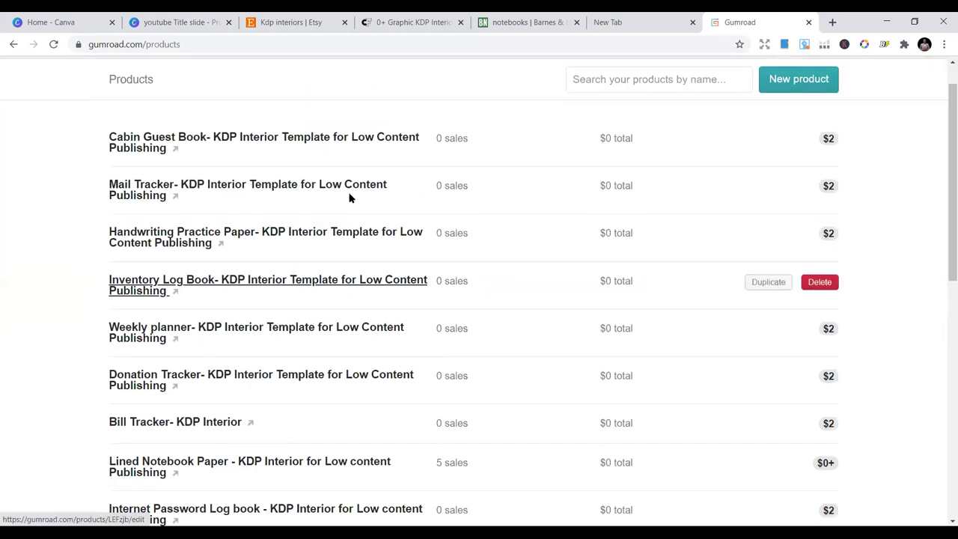
{"action": "scroll", "coordinate": [349, 198], "scroll_direction": "up", "scroll_amount": 1}
- Open the store's profile page and switch it from editing to preview mode
{"action": "left_click", "coordinate": [627, 79]}
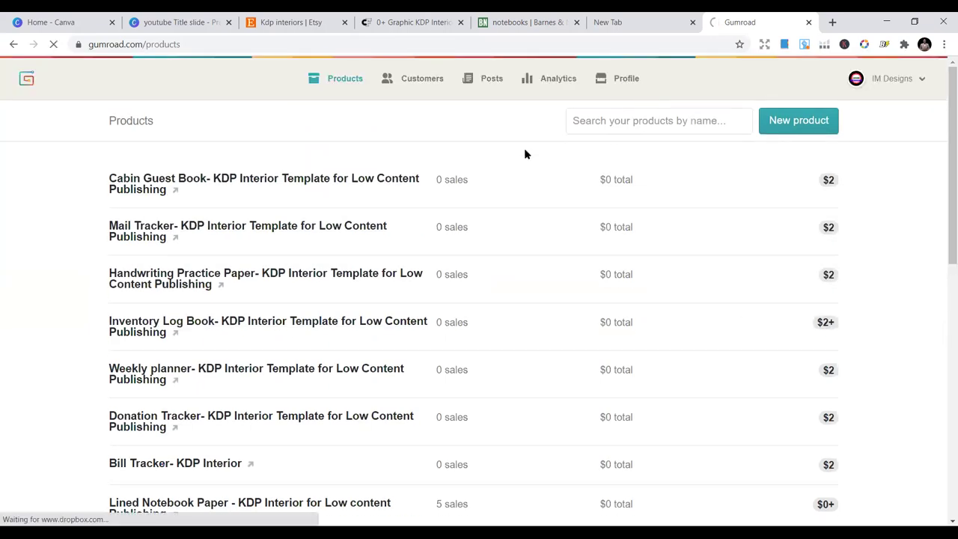
{"action": "scroll", "coordinate": [618, 271], "scroll_direction": "down", "scroll_amount": 2}
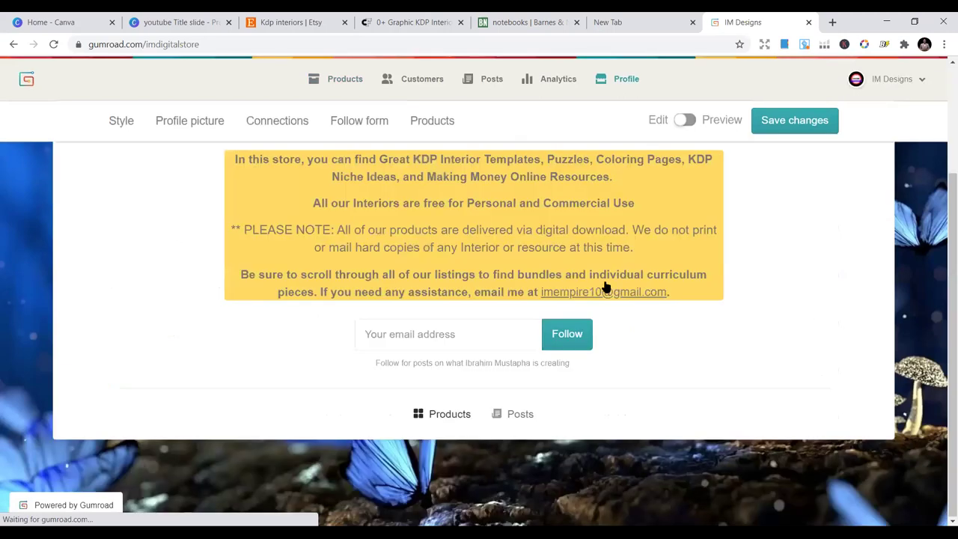
{"action": "scroll", "coordinate": [515, 311], "scroll_direction": "down", "scroll_amount": 1}
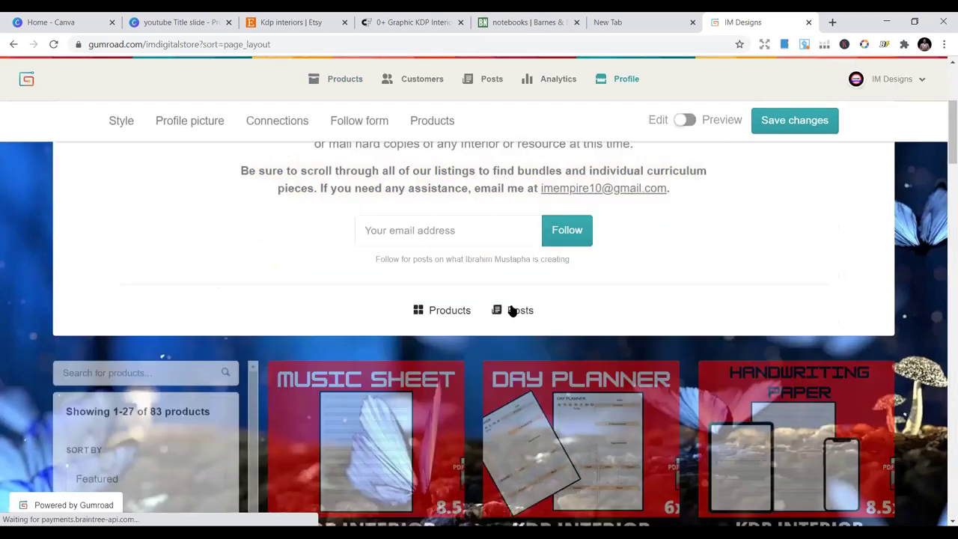
{"action": "scroll", "coordinate": [107, 392], "scroll_direction": "down", "scroll_amount": 1}
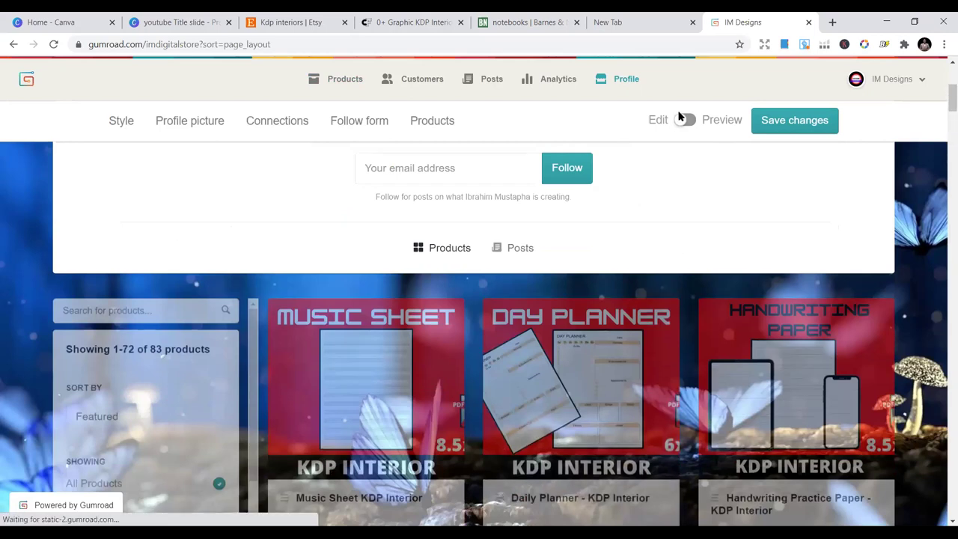
{"action": "scroll", "coordinate": [681, 119], "scroll_direction": "up", "scroll_amount": 2}
{"action": "scroll", "coordinate": [143, 425], "scroll_direction": "down", "scroll_amount": 1}
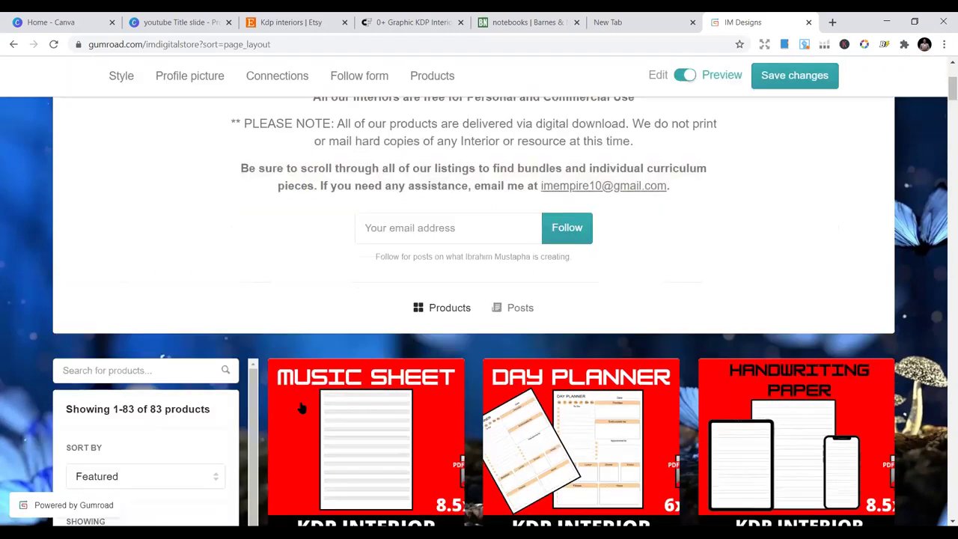
- Sort the products on the store page by Newest
{"action": "scroll", "coordinate": [185, 278], "scroll_direction": "down", "scroll_amount": 2}
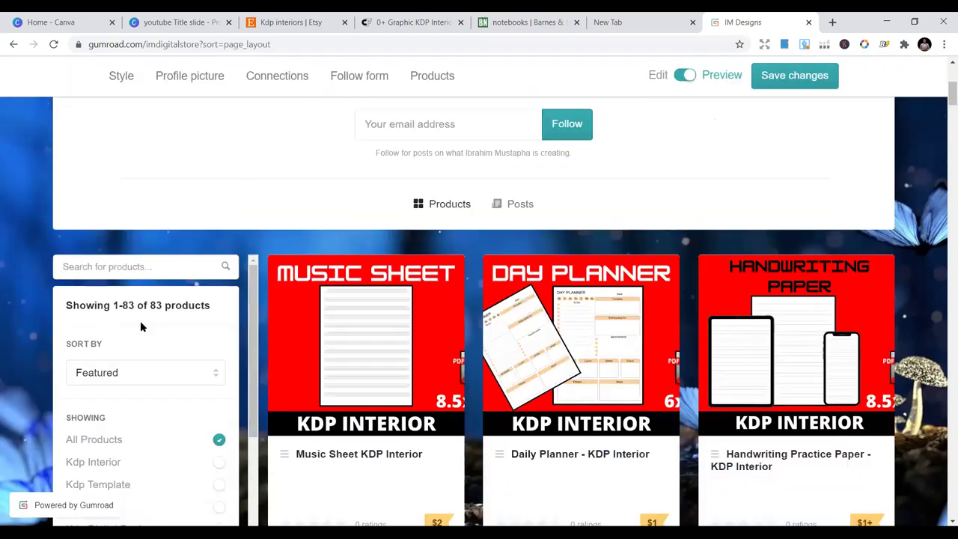
{"action": "scroll", "coordinate": [122, 386], "scroll_direction": "down", "scroll_amount": 1}
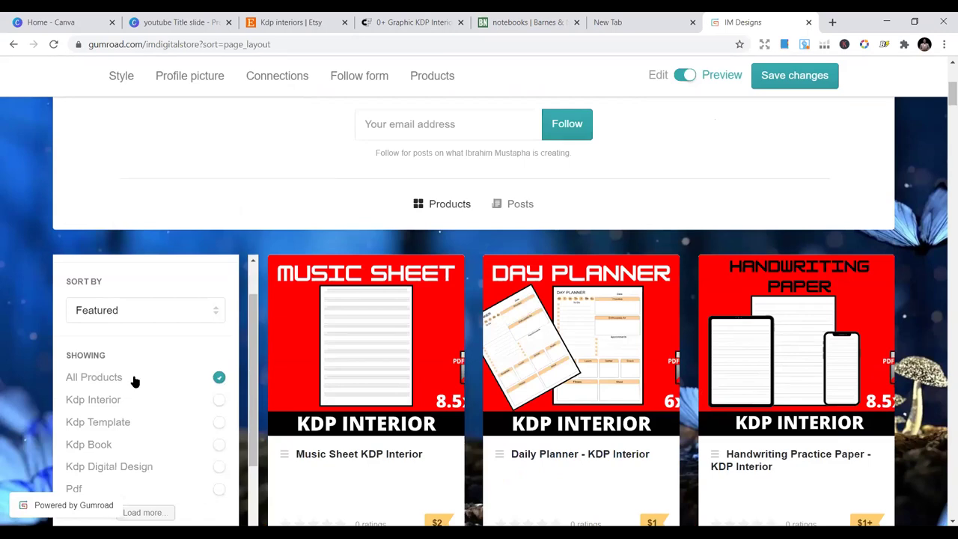
{"action": "left_click", "coordinate": [137, 310]}
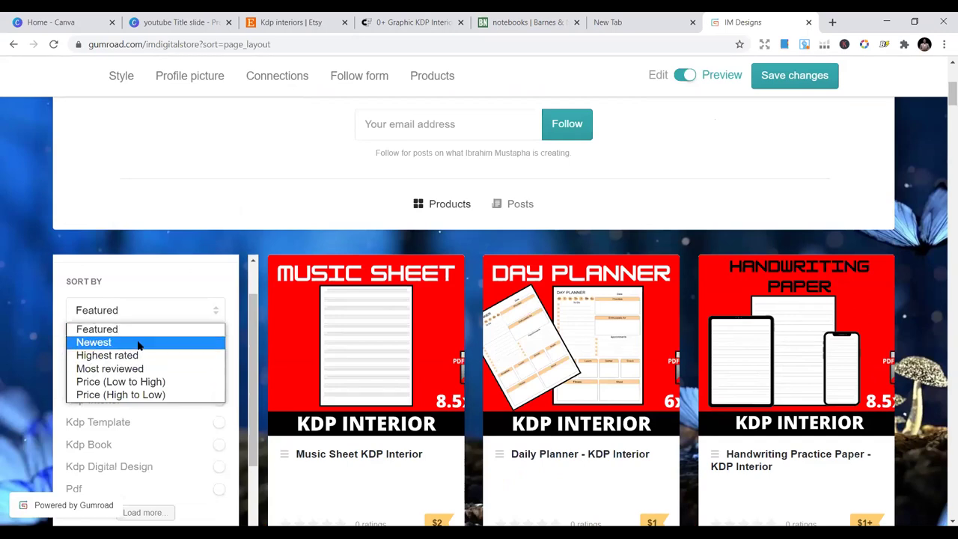
{"action": "left_click", "coordinate": [138, 343]}
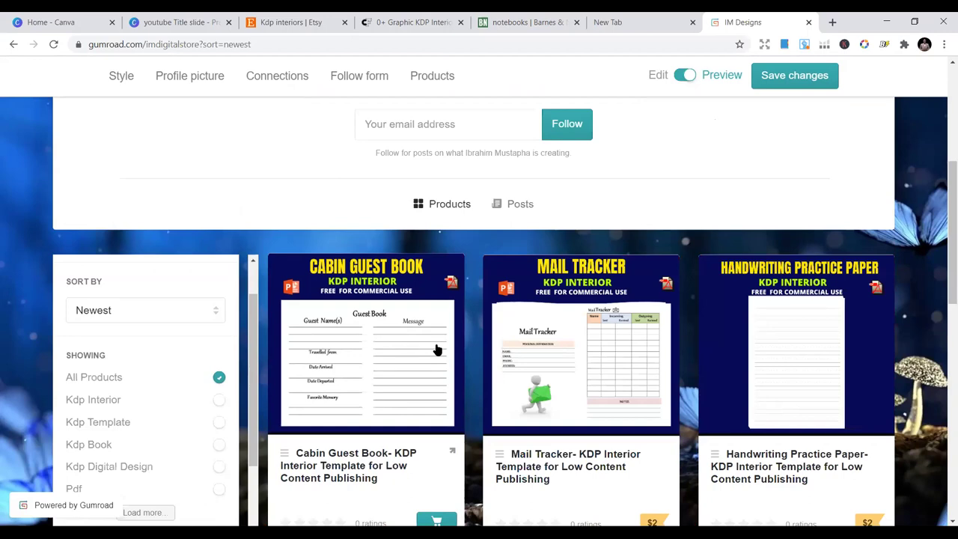
- Examine the store's KDP interior listings, leave preview mode and return to the account's product list
{"action": "scroll", "coordinate": [437, 350], "scroll_direction": "down", "scroll_amount": 2}
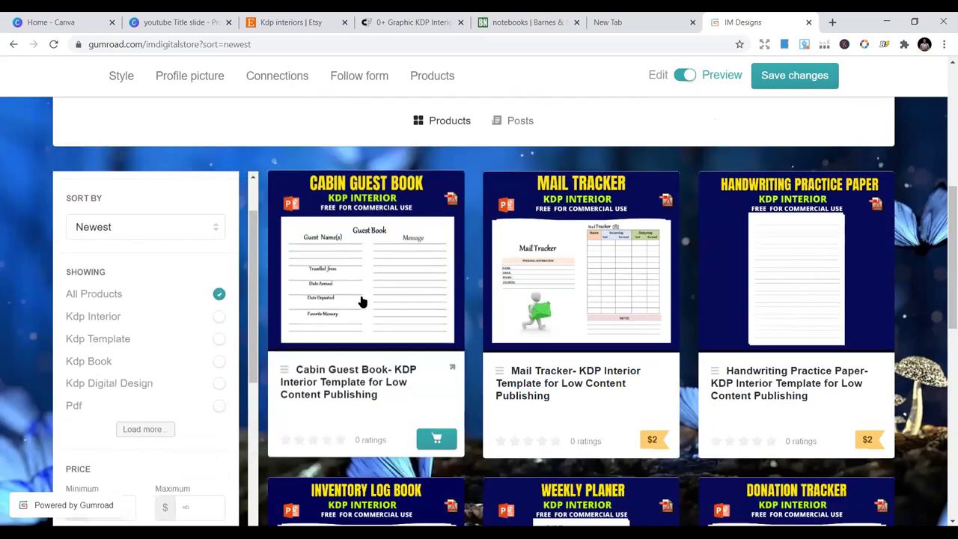
{"action": "scroll", "coordinate": [598, 292], "scroll_direction": "down", "scroll_amount": 4}
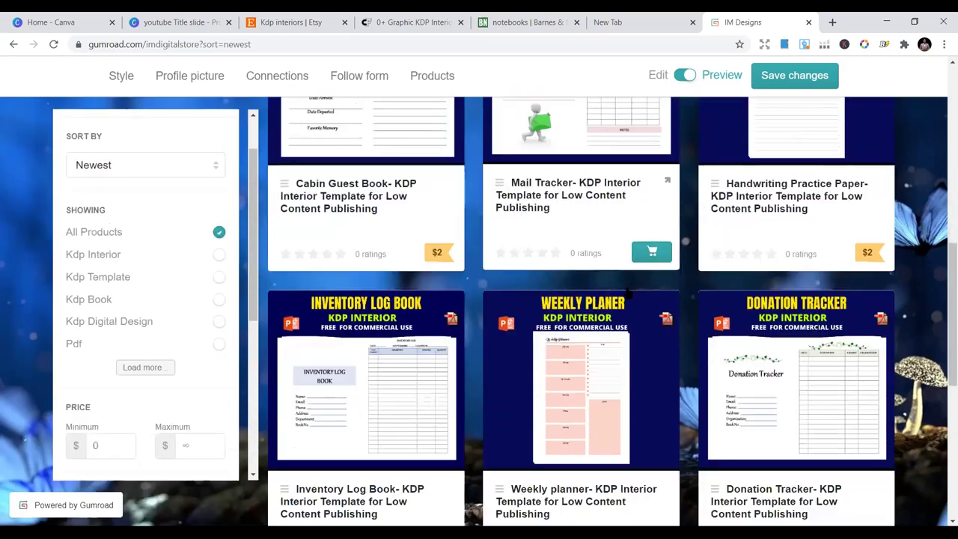
{"action": "scroll", "coordinate": [625, 292], "scroll_direction": "down", "scroll_amount": 5}
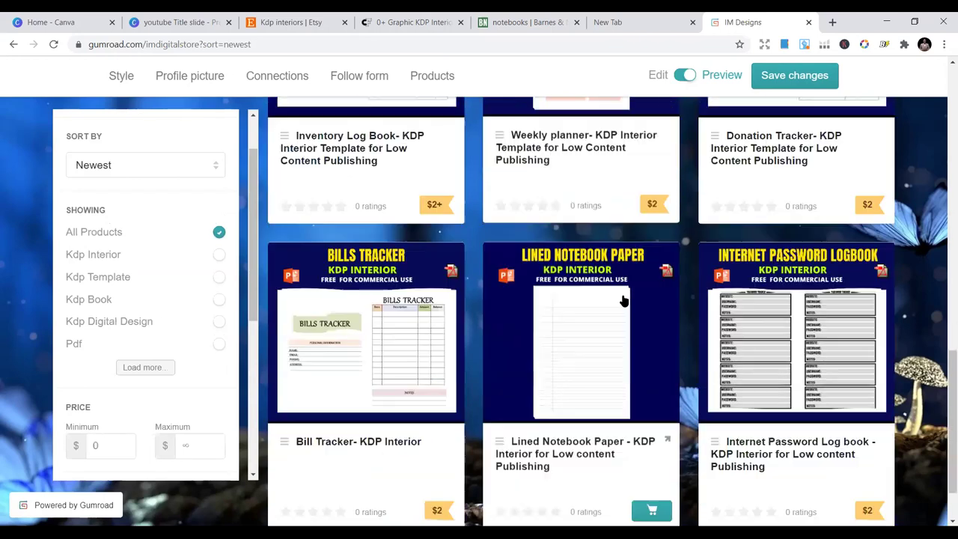
{"action": "scroll", "coordinate": [622, 301], "scroll_direction": "down", "scroll_amount": 1}
{"action": "scroll", "coordinate": [622, 303], "scroll_direction": "down", "scroll_amount": 1}
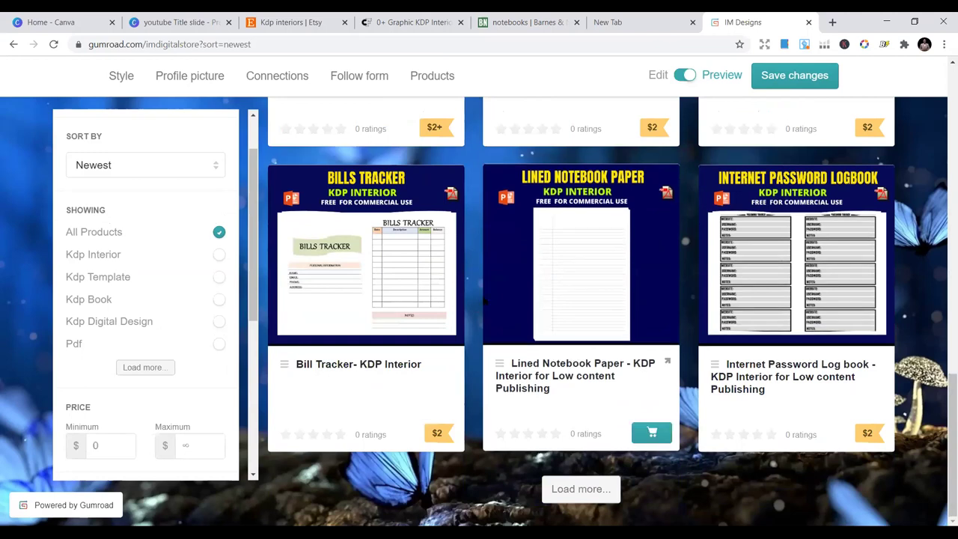
{"action": "scroll", "coordinate": [496, 360], "scroll_direction": "up", "scroll_amount": 3}
{"action": "scroll", "coordinate": [496, 303], "scroll_direction": "up", "scroll_amount": 3}
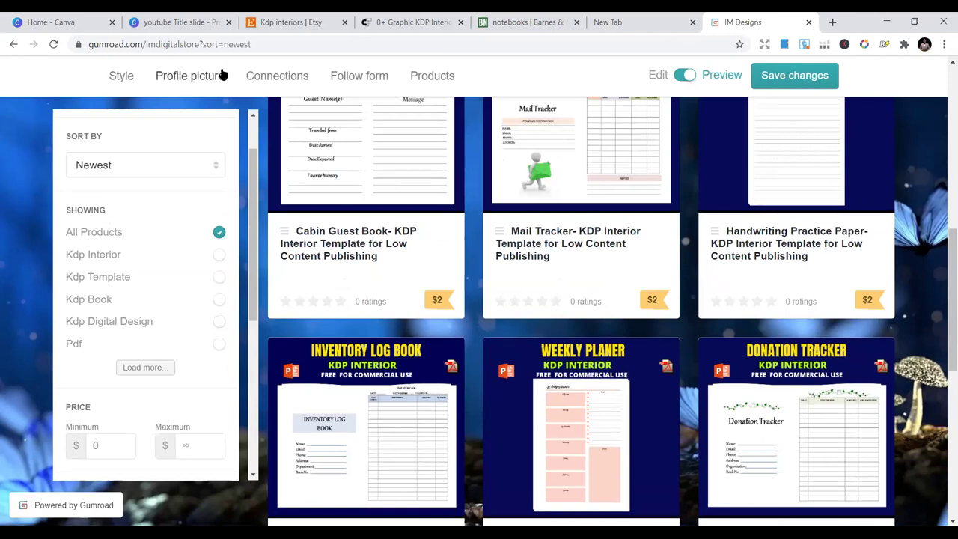
{"action": "scroll", "coordinate": [233, 81], "scroll_direction": "up", "scroll_amount": 3}
{"action": "scroll", "coordinate": [245, 99], "scroll_direction": "up", "scroll_amount": 3}
{"action": "left_click", "coordinate": [685, 75]}
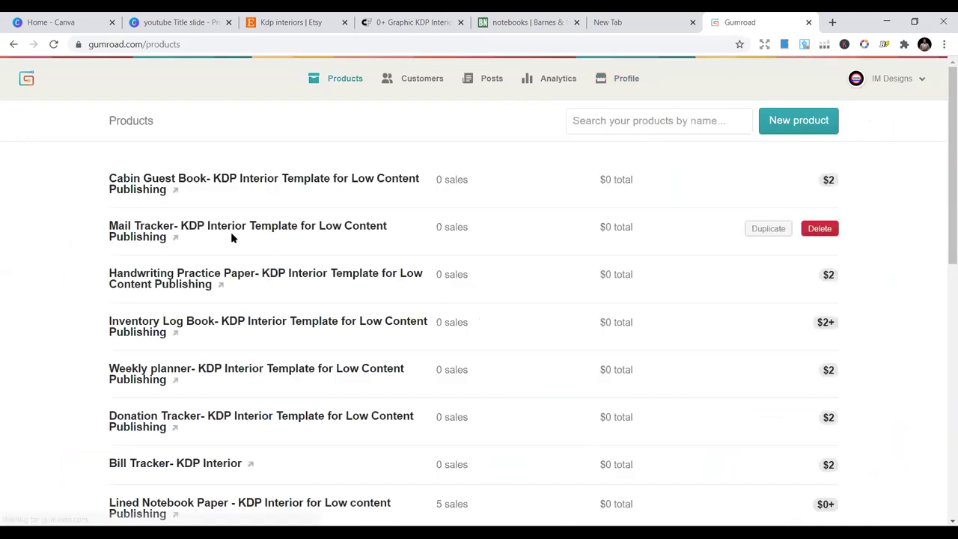
- Start a new Classic product and name it "Note Interior for KDP"
{"action": "left_click", "coordinate": [811, 131]}
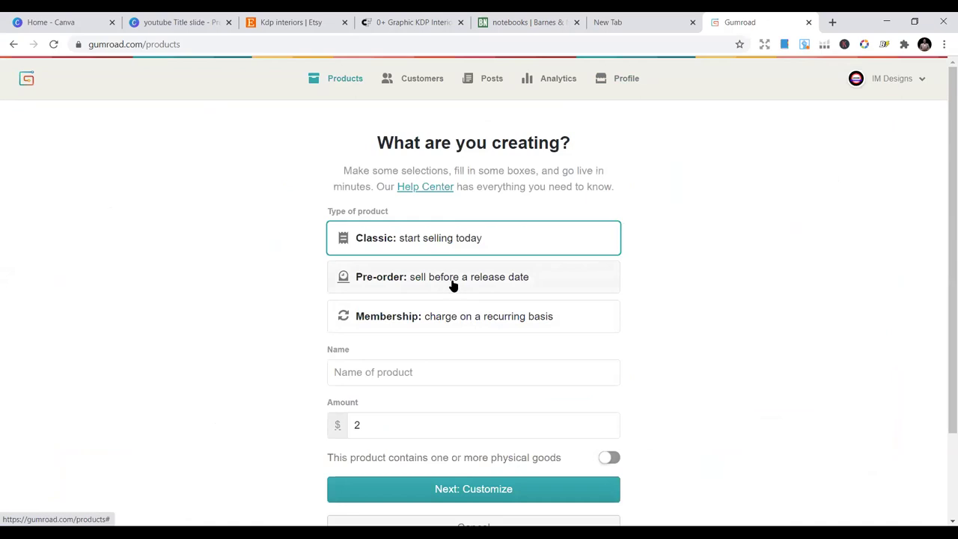
{"action": "scroll", "coordinate": [524, 269], "scroll_direction": "down", "scroll_amount": 2}
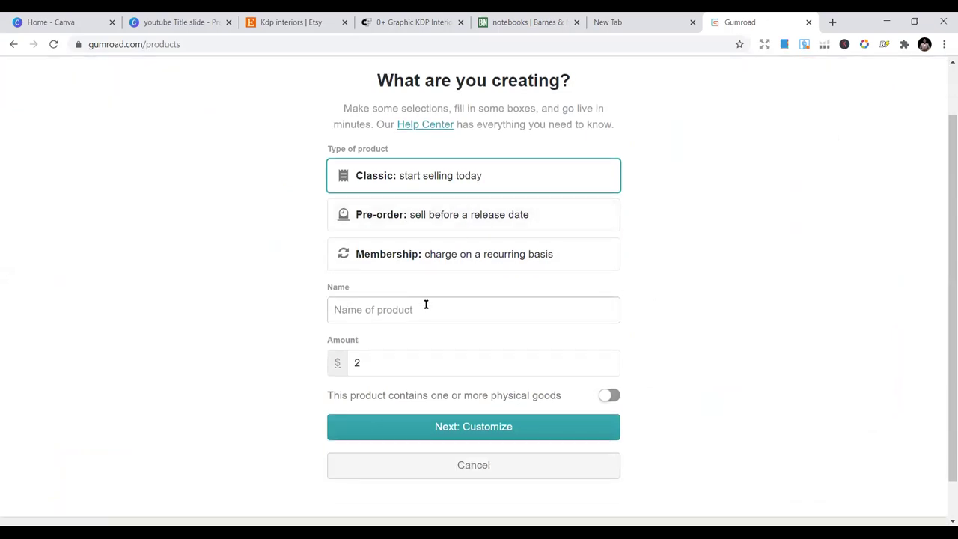
{"action": "type", "text": "N"}
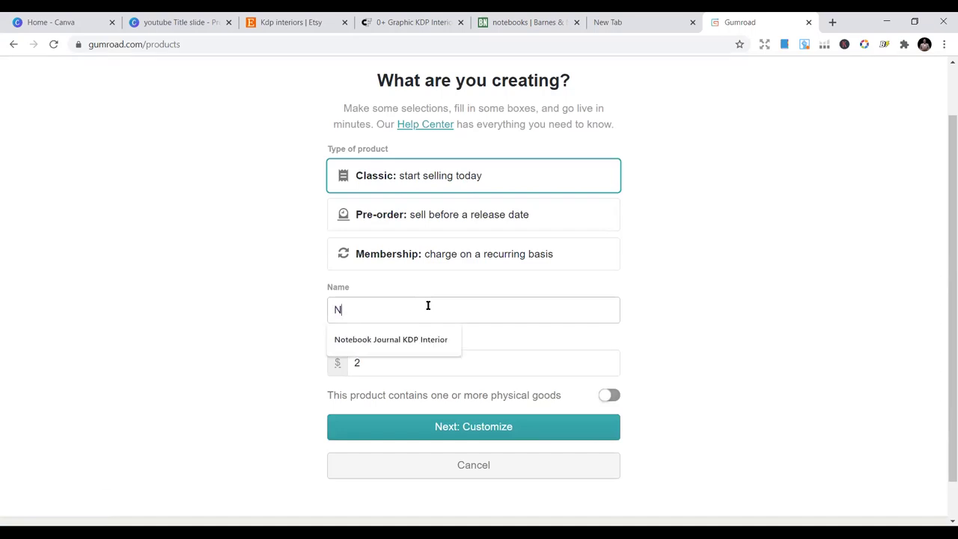
{"action": "type", "text": "ote In"}
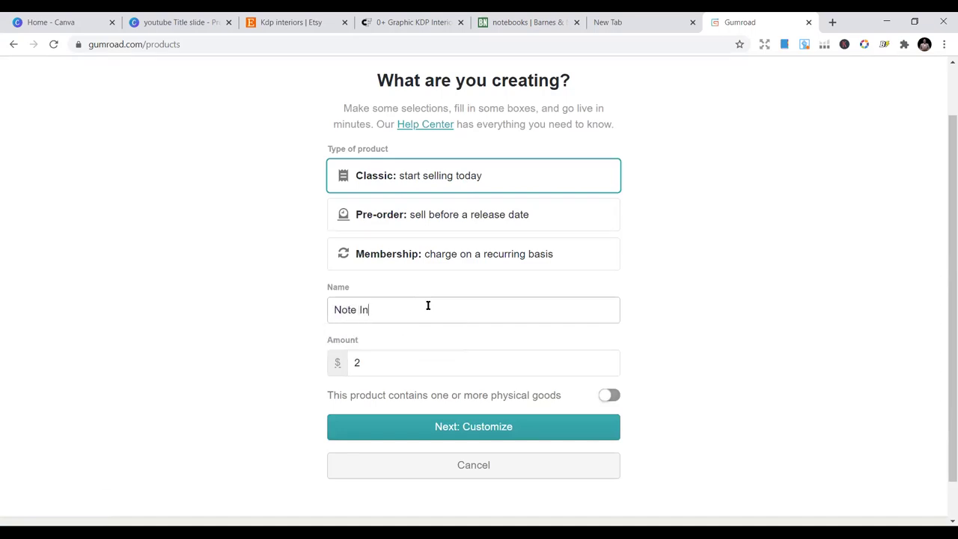
{"action": "type", "text": "terior for KDp"}
{"action": "key", "text": "BackSpace"}
{"action": "type", "text": "P"}
- Set the new product's price to $2.99 and continue to its customization page
{"action": "left_click", "coordinate": [404, 369]}
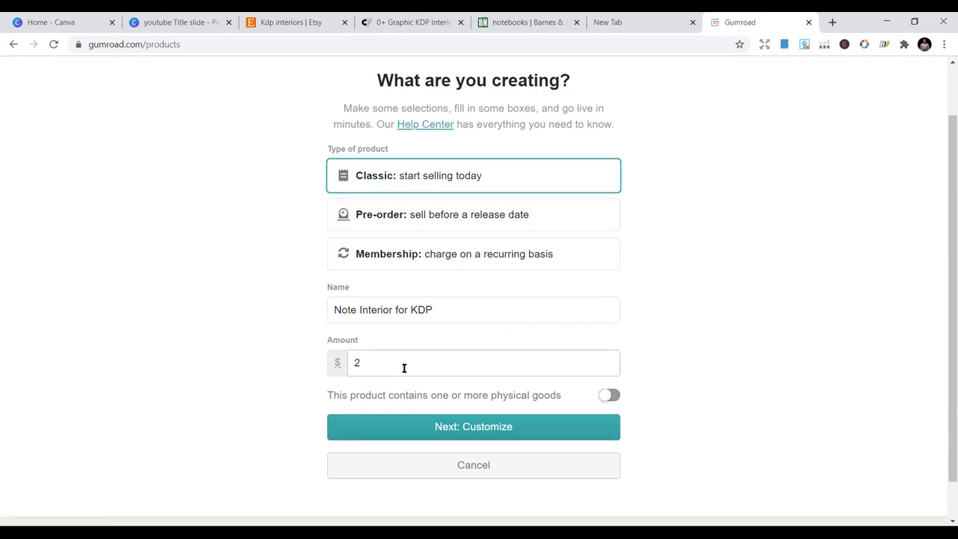
{"action": "key", "text": "BackSpace"}
{"action": "key", "text": "Down"}
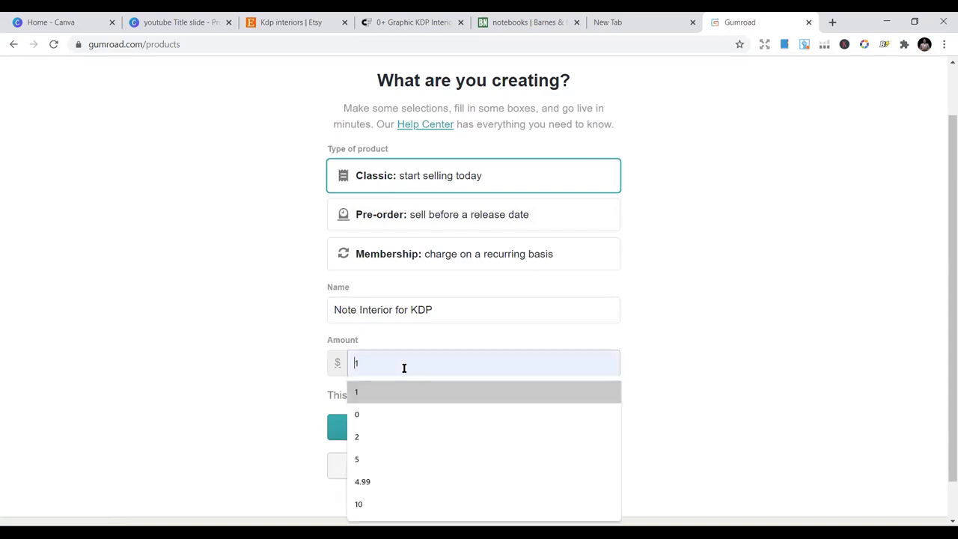
{"action": "type", "text": "2.99"}
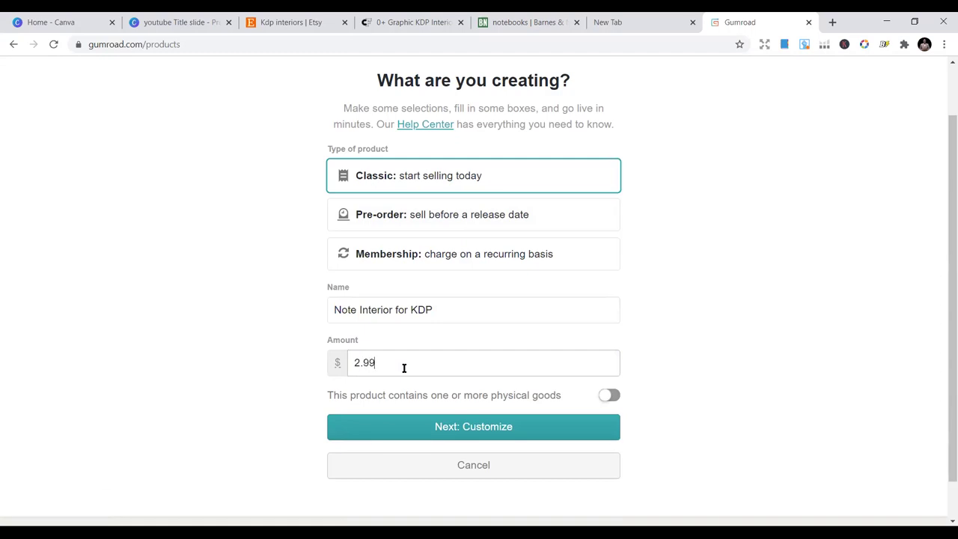
{"action": "left_click", "coordinate": [200, 411]}
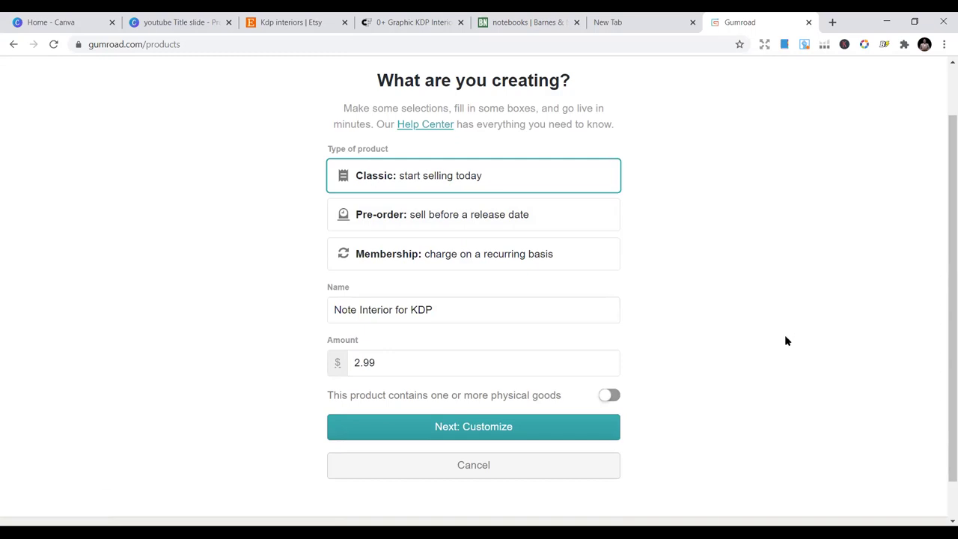
{"action": "scroll", "coordinate": [779, 346], "scroll_direction": "down", "scroll_amount": 1}
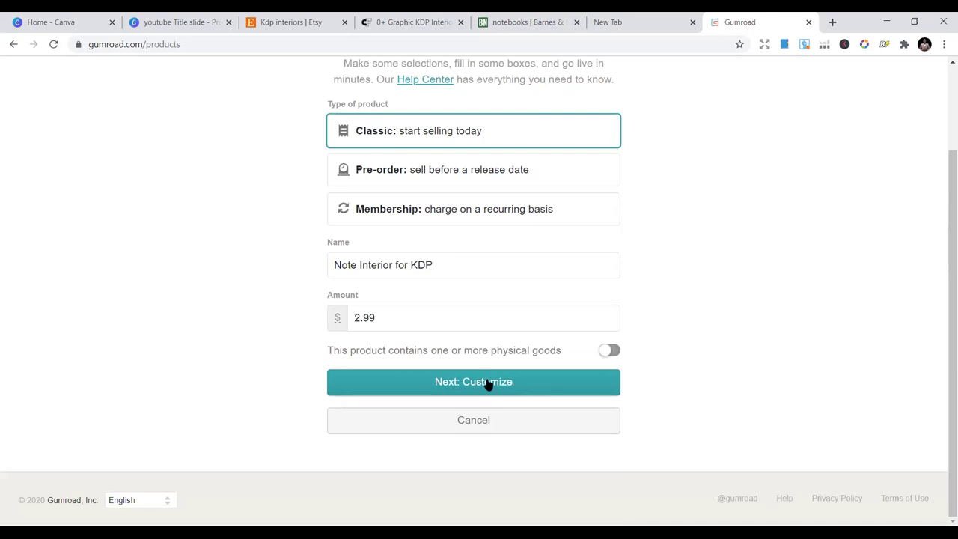
{"action": "left_click", "coordinate": [516, 383]}
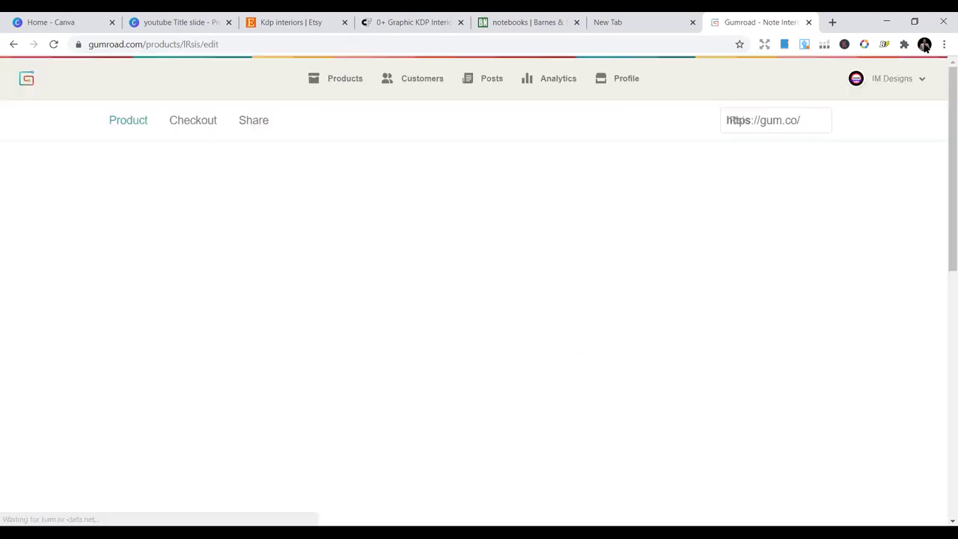
- Paste the prepared KDP interior template text into the product description and rename the product "Notebook Interior for KDP"
{"action": "left_click", "coordinate": [269, 292]}
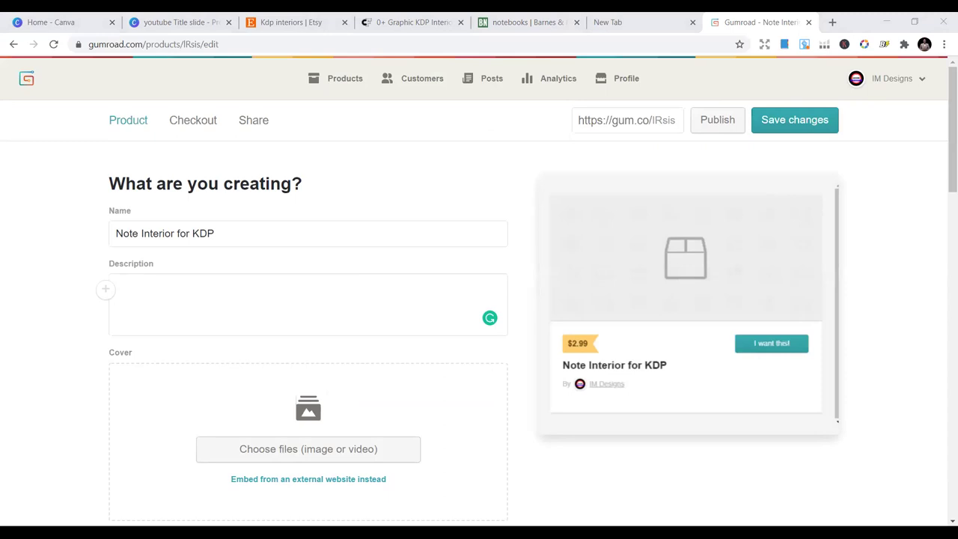
{"action": "left_click", "coordinate": [176, 303]}
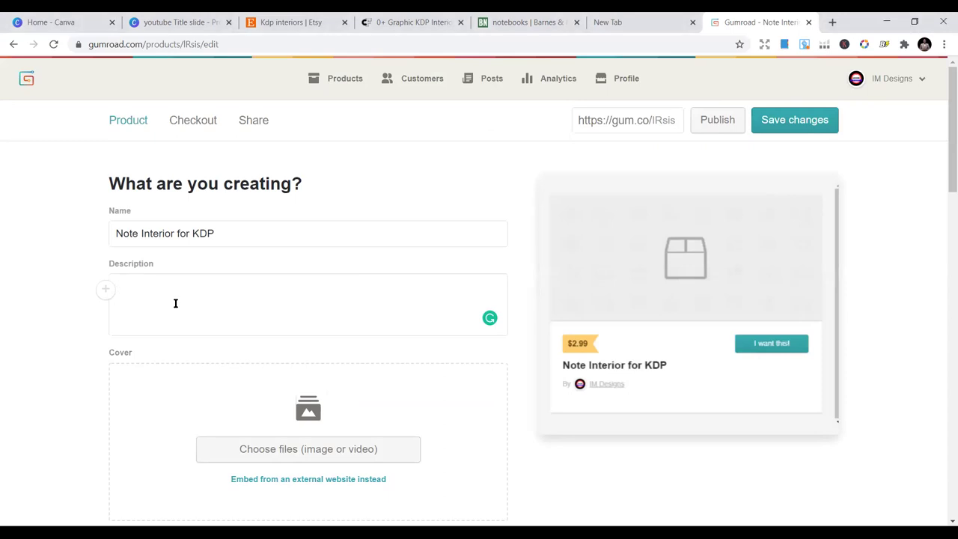
{"action": "key", "text": "ctrl+v"}
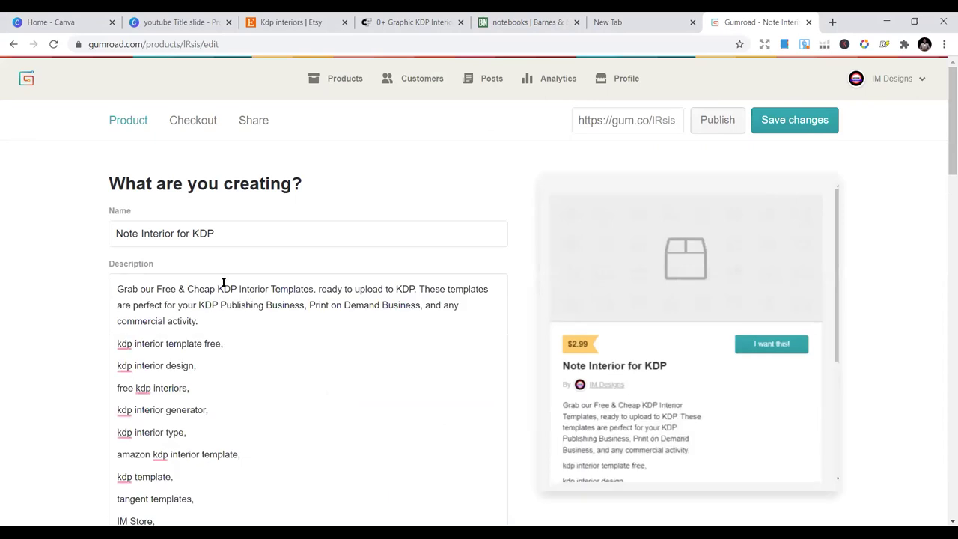
{"action": "scroll", "coordinate": [322, 317], "scroll_direction": "down", "scroll_amount": 2}
{"action": "scroll", "coordinate": [310, 299], "scroll_direction": "up", "scroll_amount": 2}
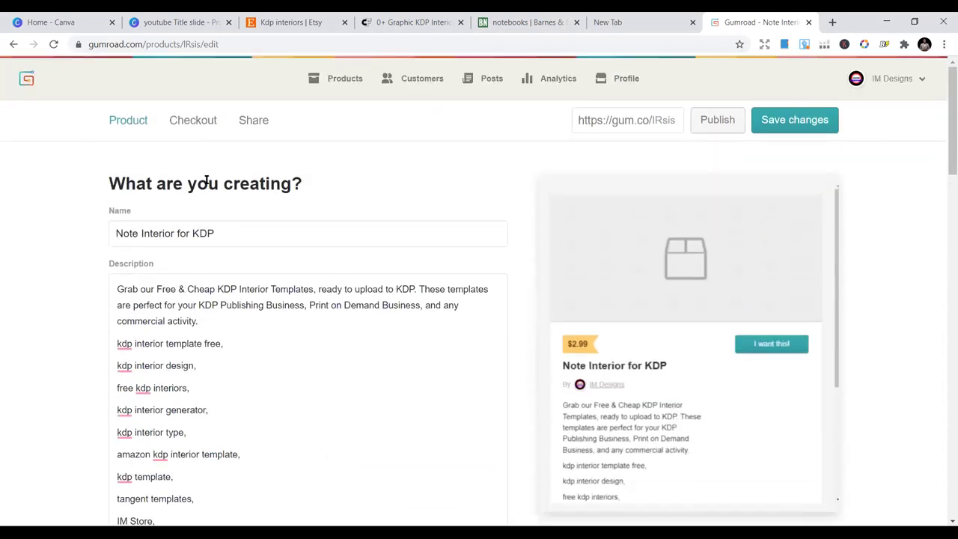
{"action": "left_click", "coordinate": [139, 233]}
{"action": "type", "text": "book"}
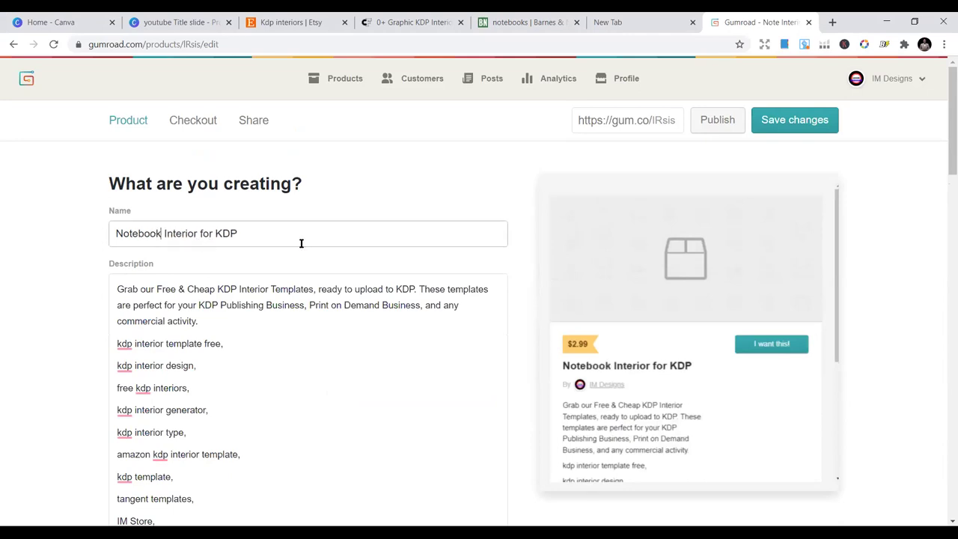
- Open the file selection for the product cover and browse the Downloads folder for a suitable image
{"action": "scroll", "coordinate": [301, 243], "scroll_direction": "down", "scroll_amount": 5}
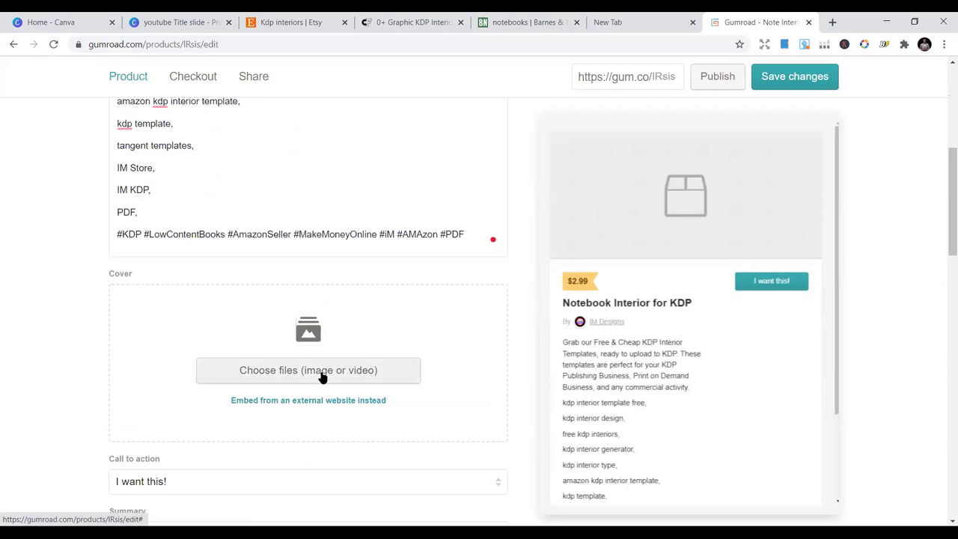
{"action": "left_click", "coordinate": [284, 376]}
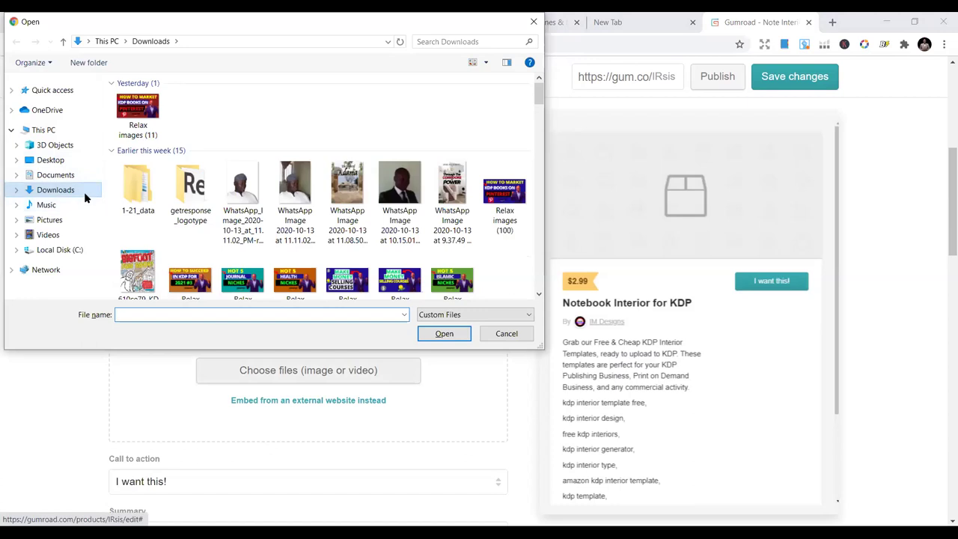
{"action": "scroll", "coordinate": [299, 247], "scroll_direction": "down", "scroll_amount": 1}
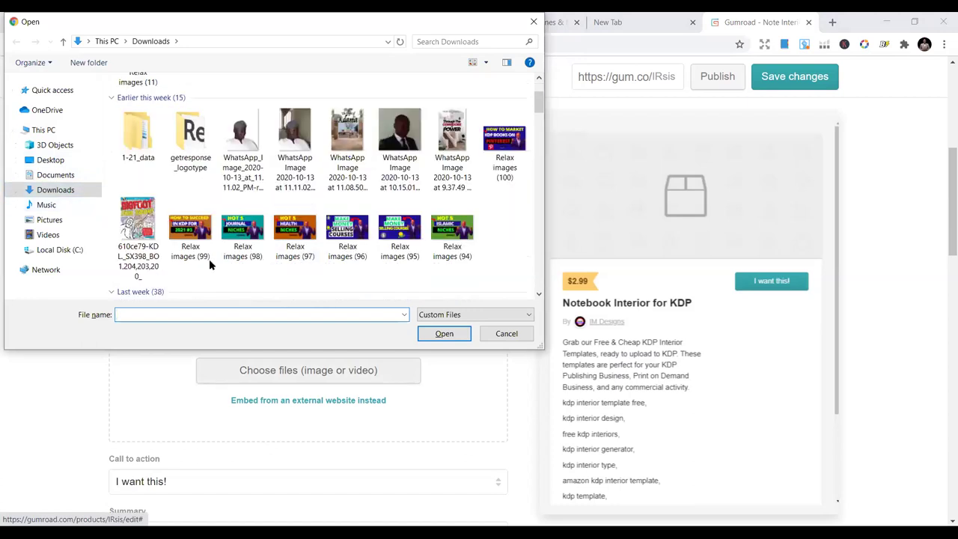
{"action": "scroll", "coordinate": [116, 223], "scroll_direction": "down", "scroll_amount": 4}
{"action": "scroll", "coordinate": [112, 223], "scroll_direction": "down", "scroll_amount": 7}
{"action": "scroll", "coordinate": [111, 228], "scroll_direction": "down", "scroll_amount": 5}
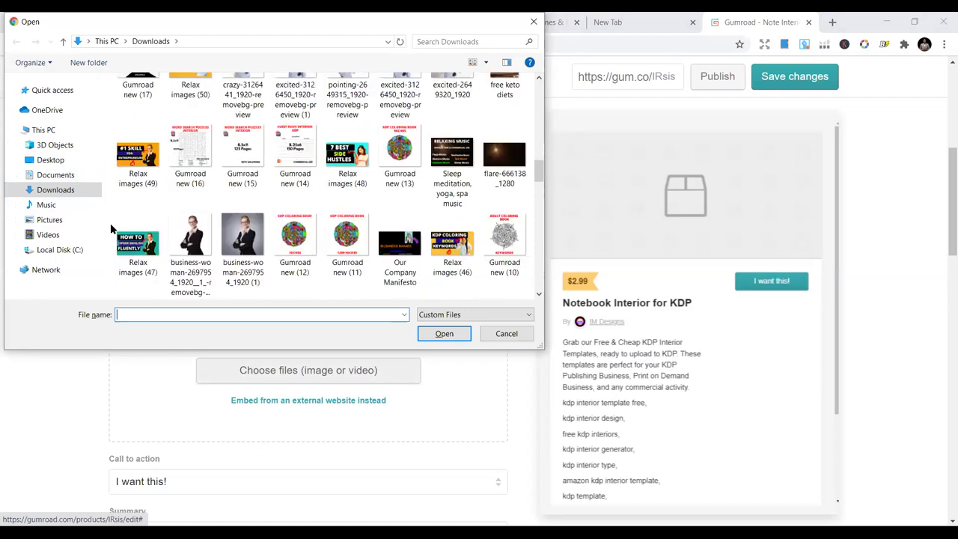
{"action": "scroll", "coordinate": [118, 230], "scroll_direction": "down", "scroll_amount": 3}
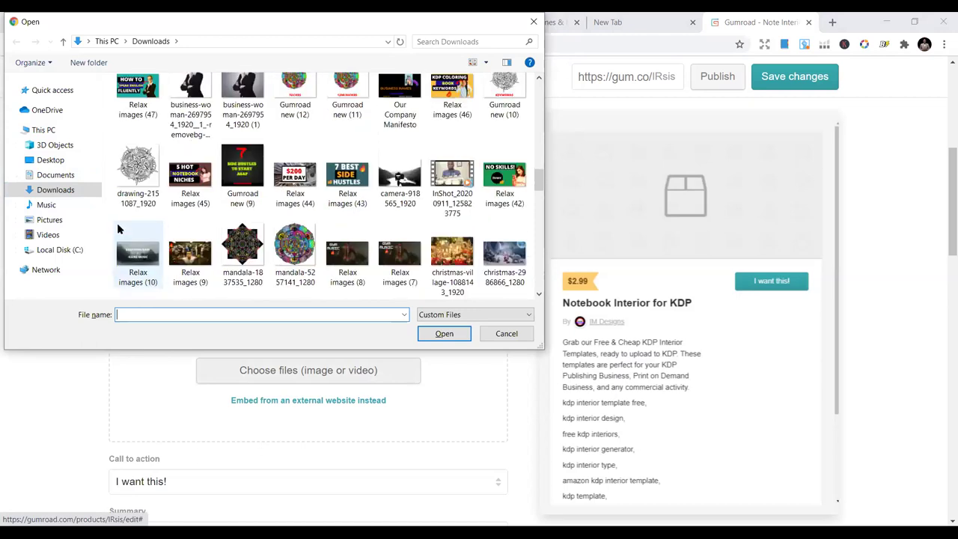
{"action": "scroll", "coordinate": [150, 235], "scroll_direction": "down", "scroll_amount": 6}
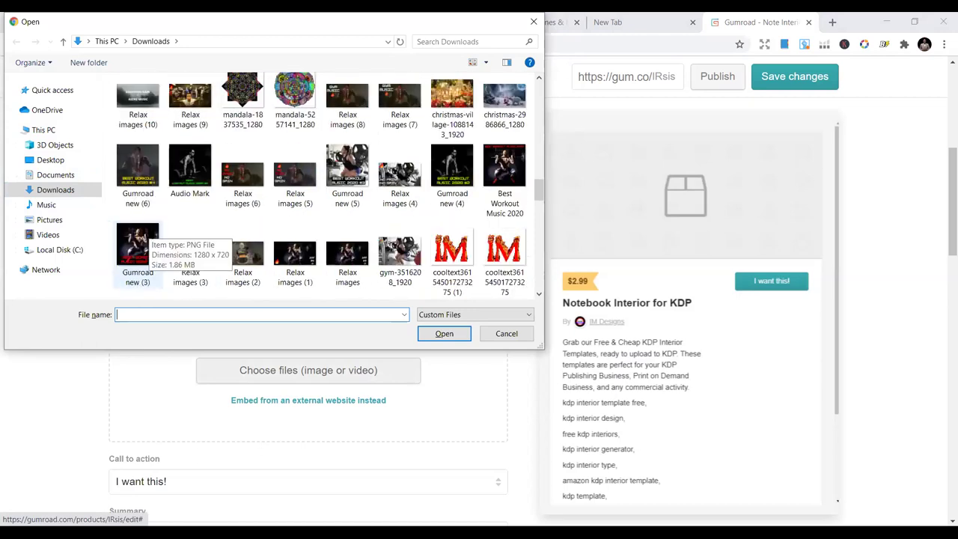
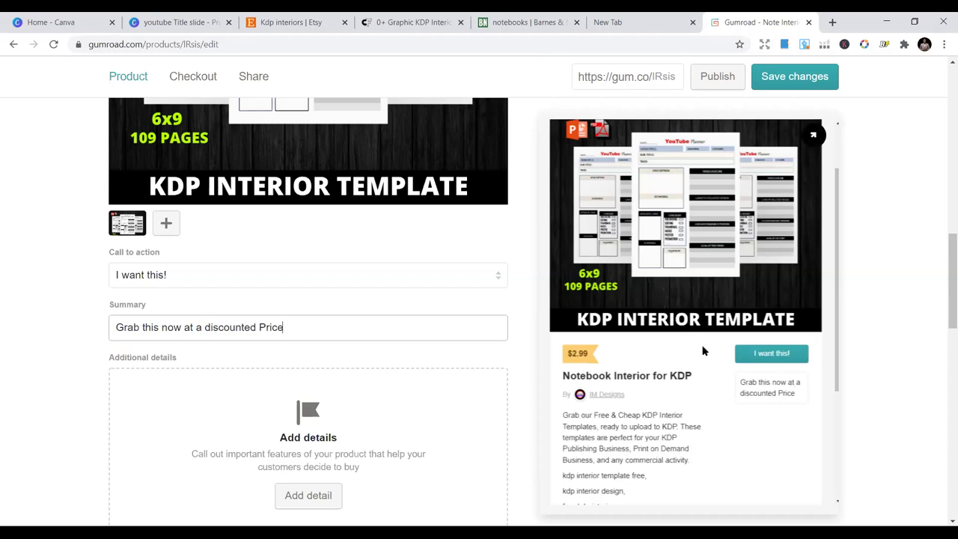
- Set the product's call to action to "Buy this" and check it in the product preview
{"action": "left_click", "coordinate": [167, 274]}
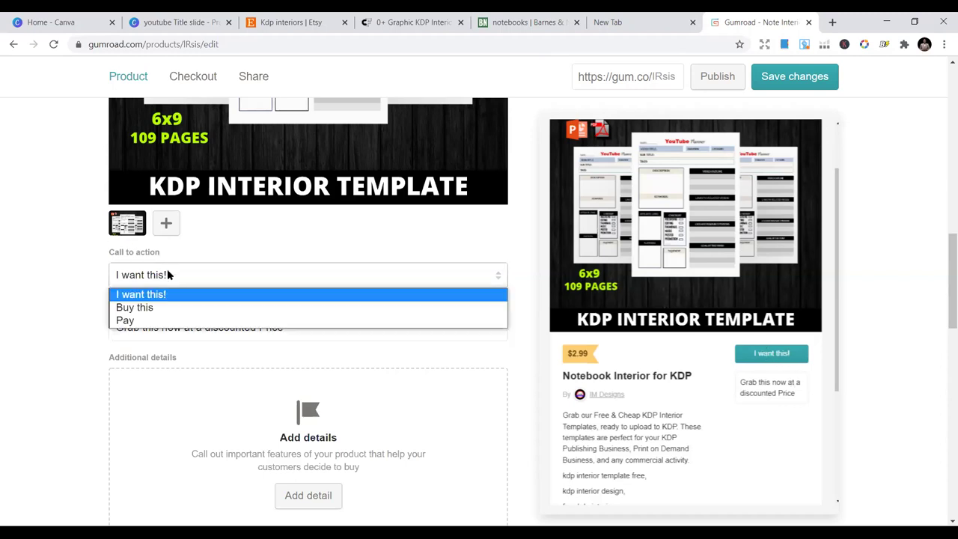
{"action": "left_click", "coordinate": [165, 307]}
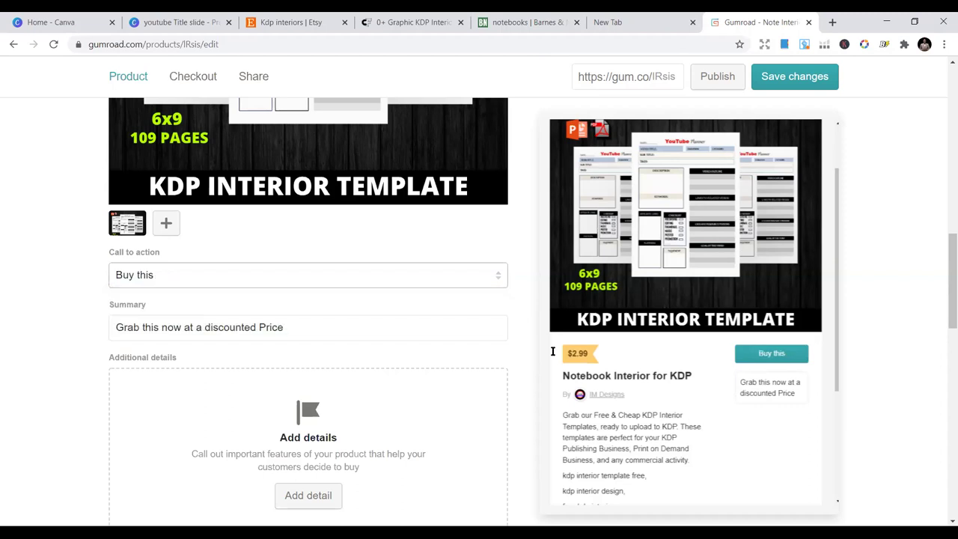
{"action": "scroll", "coordinate": [727, 348], "scroll_direction": "down", "scroll_amount": 1}
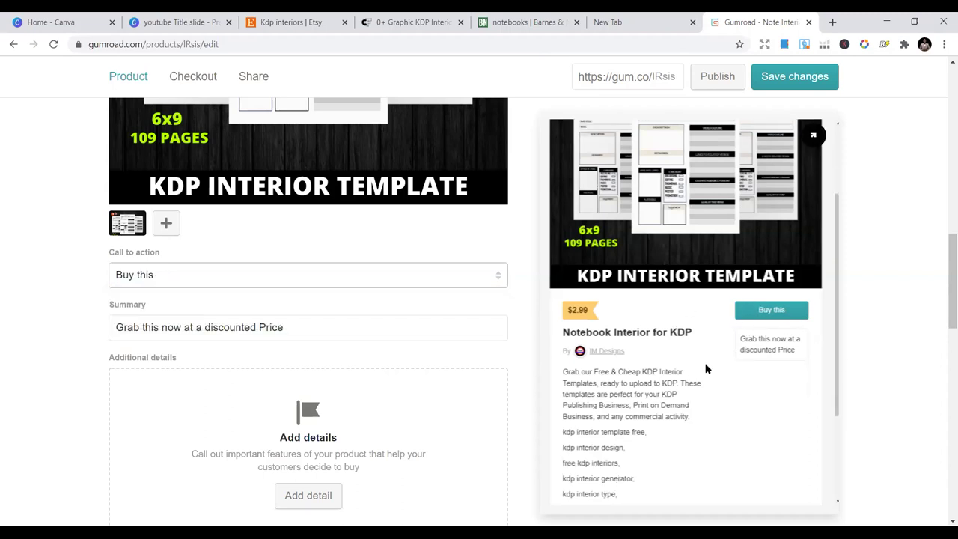
- Review the additional details section and show the upload source options for the product's content files
{"action": "scroll", "coordinate": [315, 387], "scroll_direction": "down", "scroll_amount": 3}
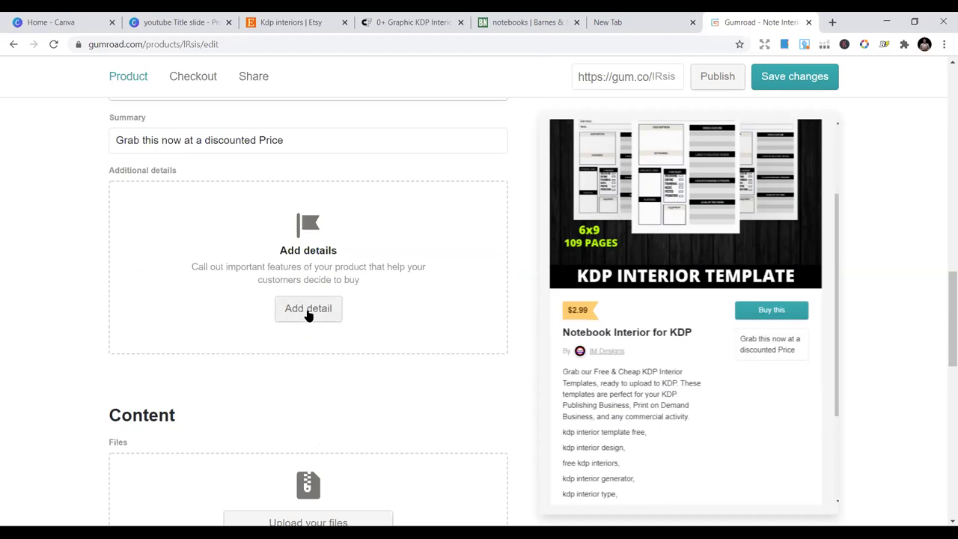
{"action": "scroll", "coordinate": [386, 280], "scroll_direction": "down", "scroll_amount": 1}
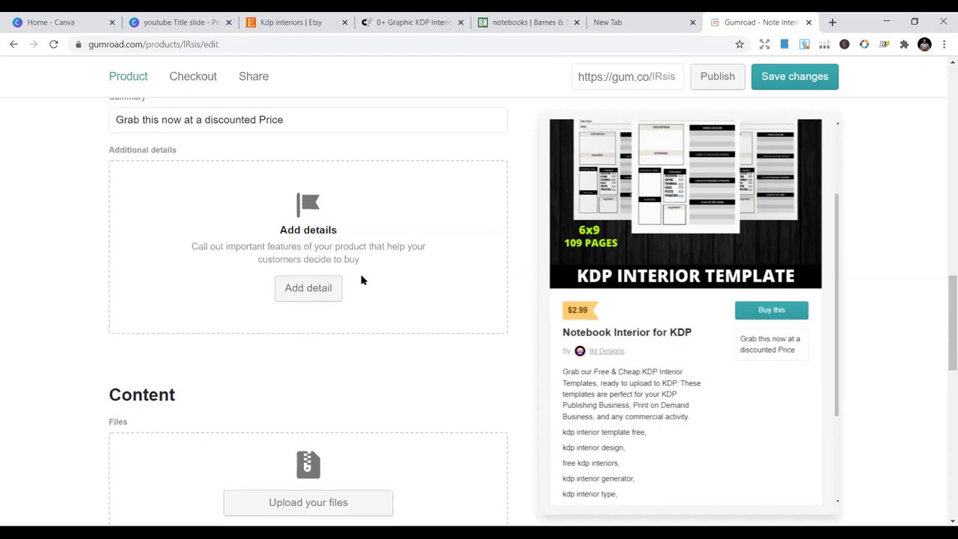
{"action": "scroll", "coordinate": [329, 220], "scroll_direction": "down", "scroll_amount": 1}
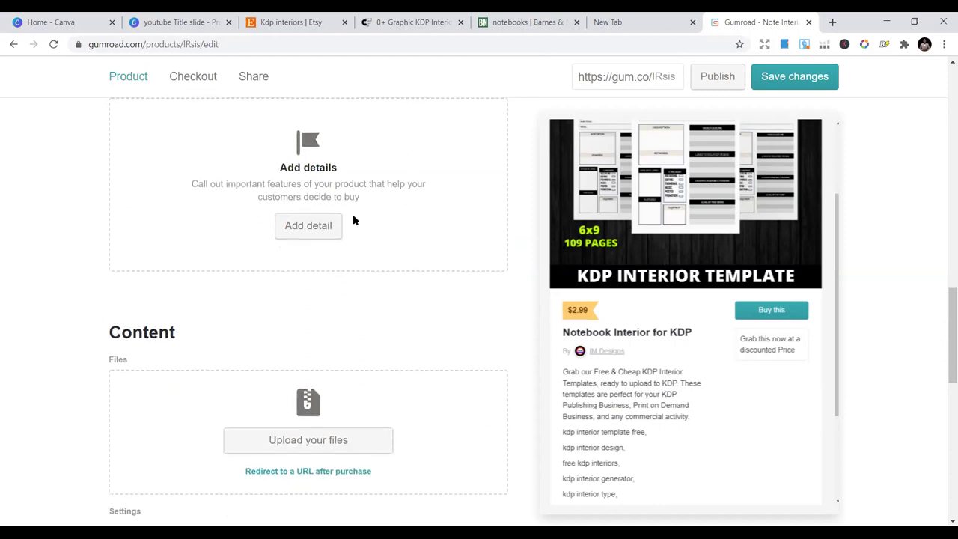
{"action": "scroll", "coordinate": [322, 259], "scroll_direction": "down", "scroll_amount": 4}
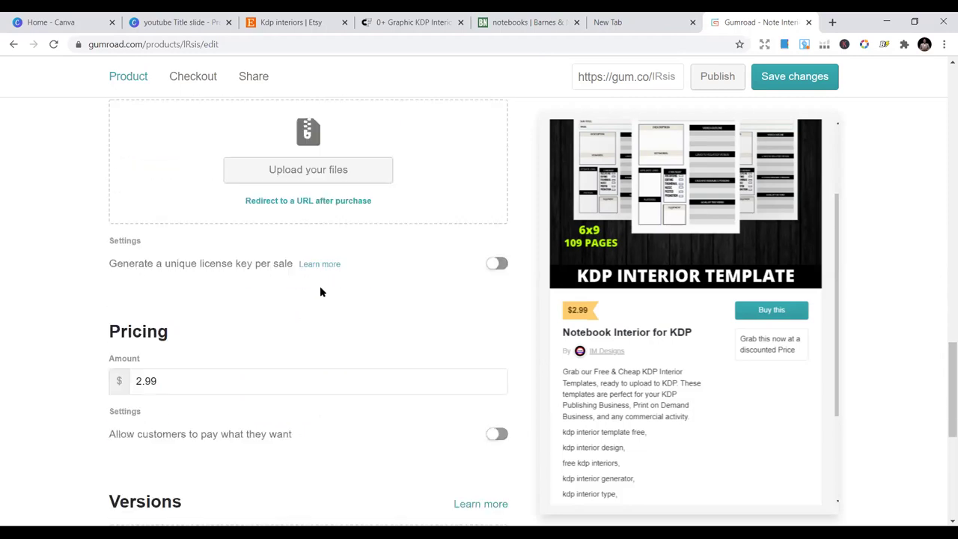
{"action": "scroll", "coordinate": [308, 226], "scroll_direction": "up", "scroll_amount": 1}
{"action": "left_click", "coordinate": [283, 258]}
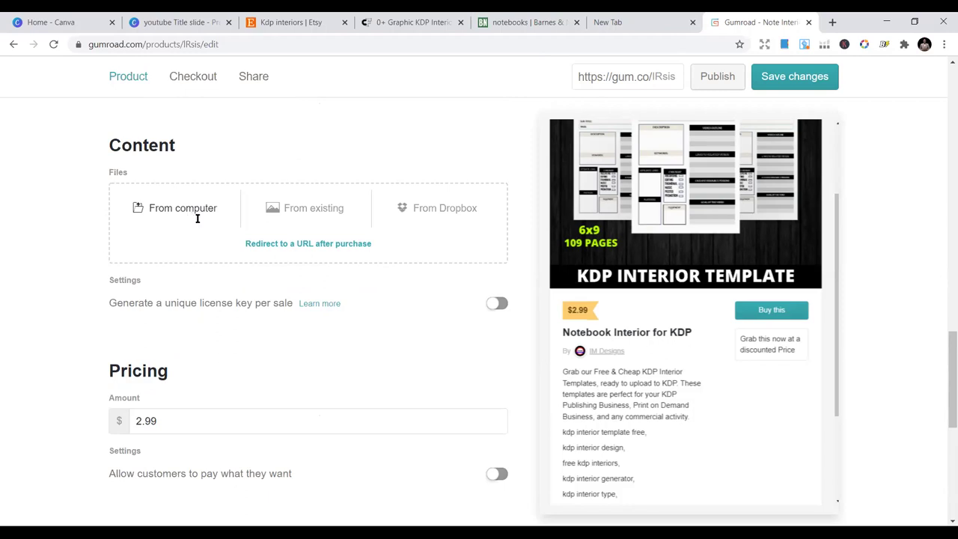
- Look over the product's pricing, versions and sales settings, then return to the cover and summary area
{"action": "scroll", "coordinate": [192, 215], "scroll_direction": "down", "scroll_amount": 1}
{"action": "scroll", "coordinate": [315, 454], "scroll_direction": "down", "scroll_amount": 5}
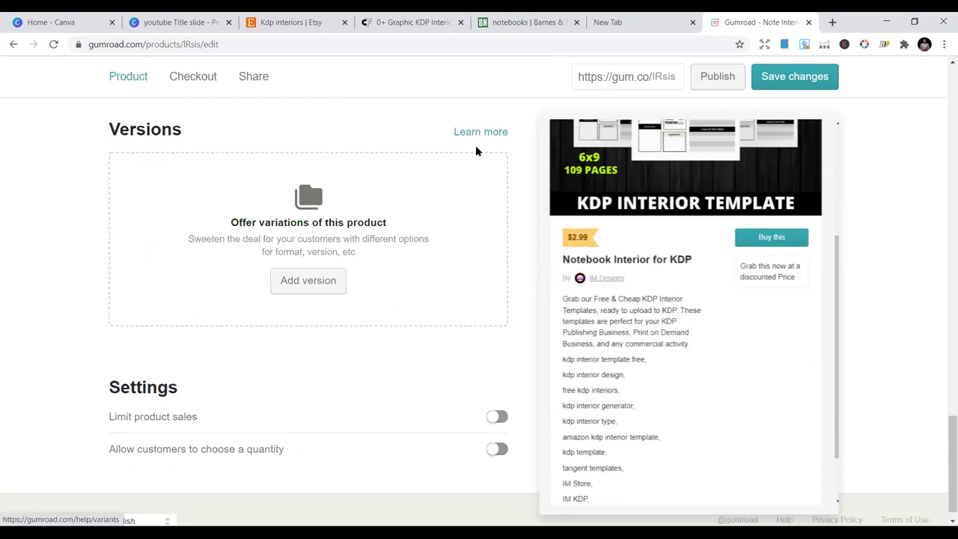
{"action": "scroll", "coordinate": [367, 135], "scroll_direction": "up", "scroll_amount": 3}
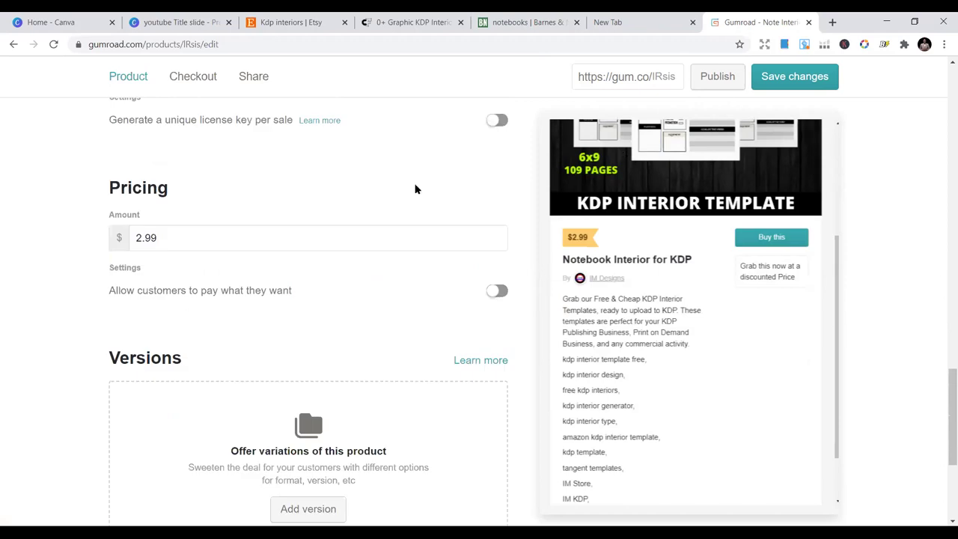
{"action": "scroll", "coordinate": [417, 188], "scroll_direction": "up", "scroll_amount": 6}
{"action": "scroll", "coordinate": [359, 177], "scroll_direction": "up", "scroll_amount": 3}
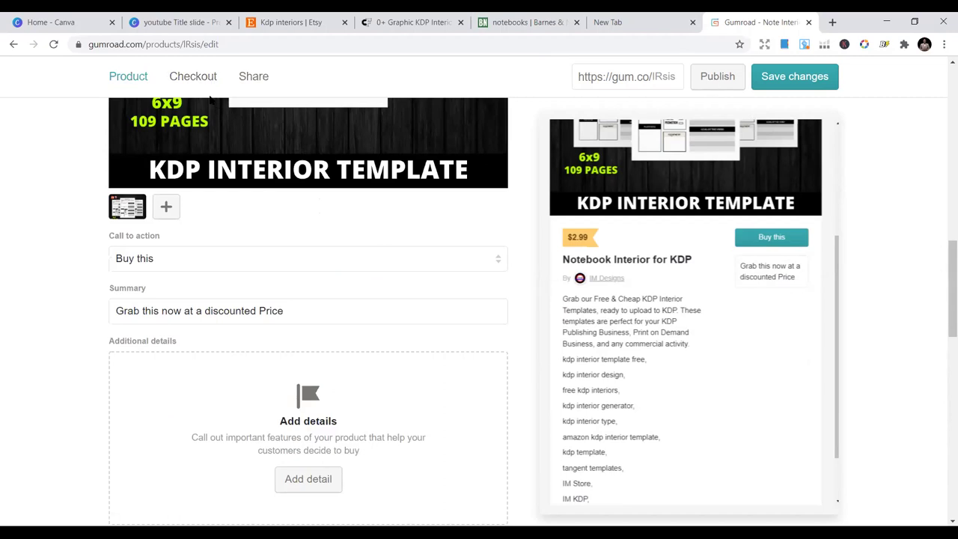
- Leave the new product's page and examine the Cabin Guest Book listing's description, cover, summary, details and content files
{"action": "left_click", "coordinate": [14, 44]}
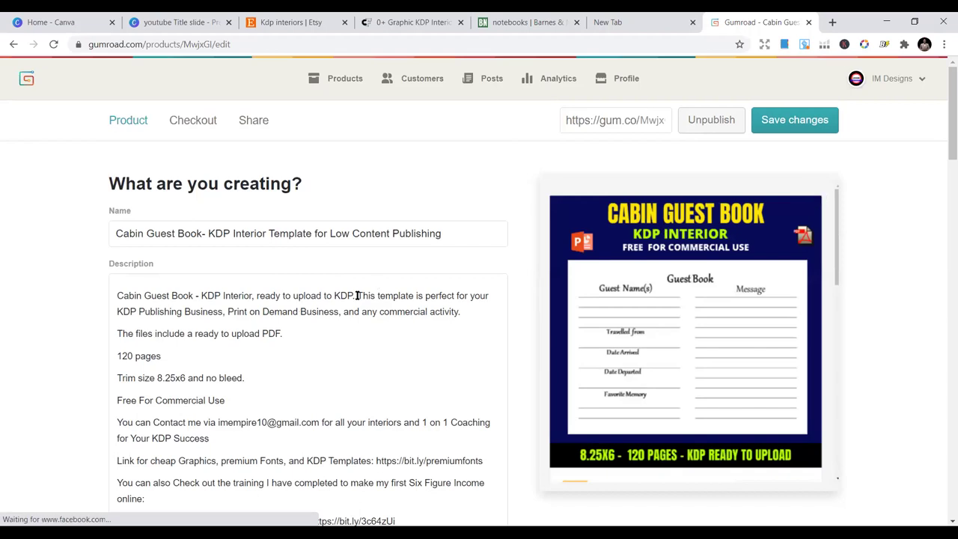
{"action": "scroll", "coordinate": [217, 314], "scroll_direction": "down", "scroll_amount": 4}
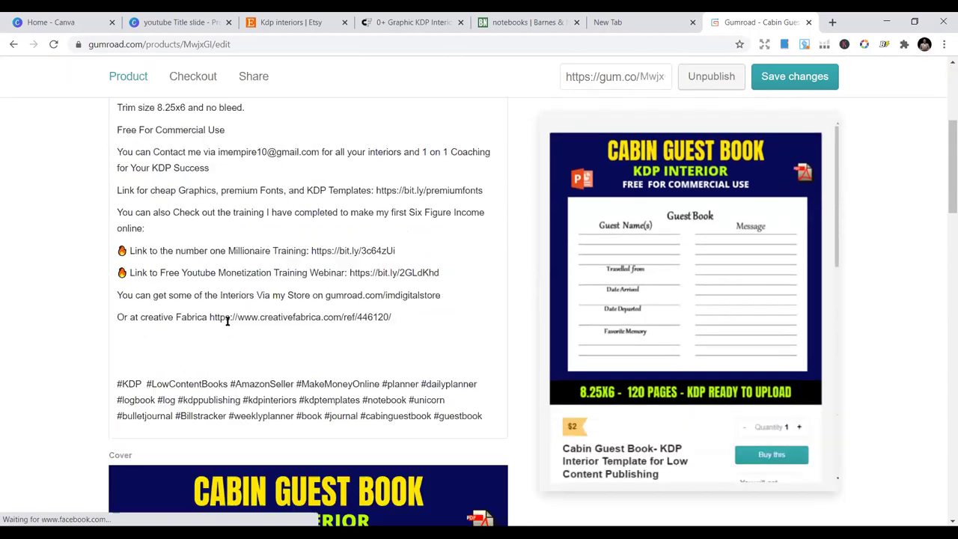
{"action": "scroll", "coordinate": [227, 320], "scroll_direction": "down", "scroll_amount": 5}
{"action": "scroll", "coordinate": [246, 330], "scroll_direction": "up", "scroll_amount": 1}
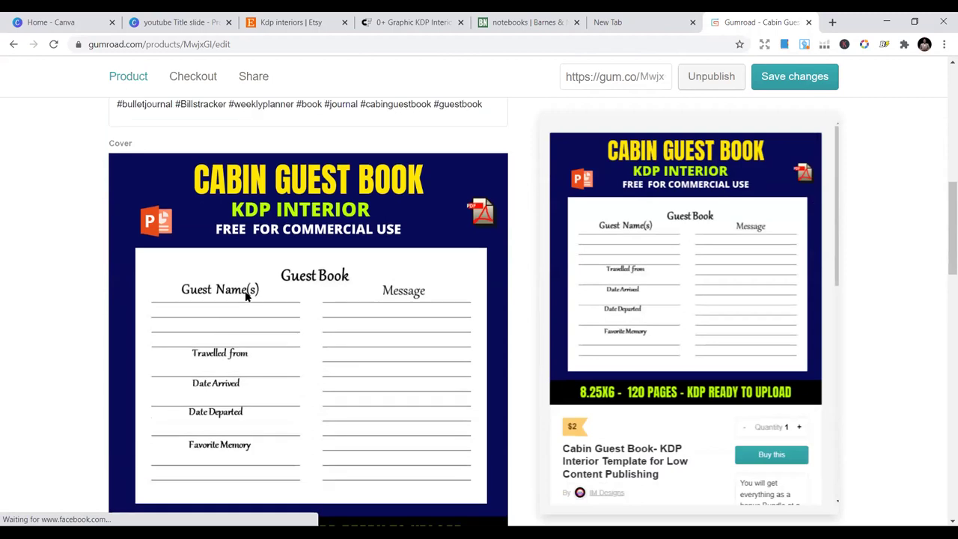
{"action": "scroll", "coordinate": [250, 327], "scroll_direction": "down", "scroll_amount": 7}
{"action": "scroll", "coordinate": [212, 314], "scroll_direction": "up", "scroll_amount": 2}
{"action": "scroll", "coordinate": [179, 340], "scroll_direction": "down", "scroll_amount": 2}
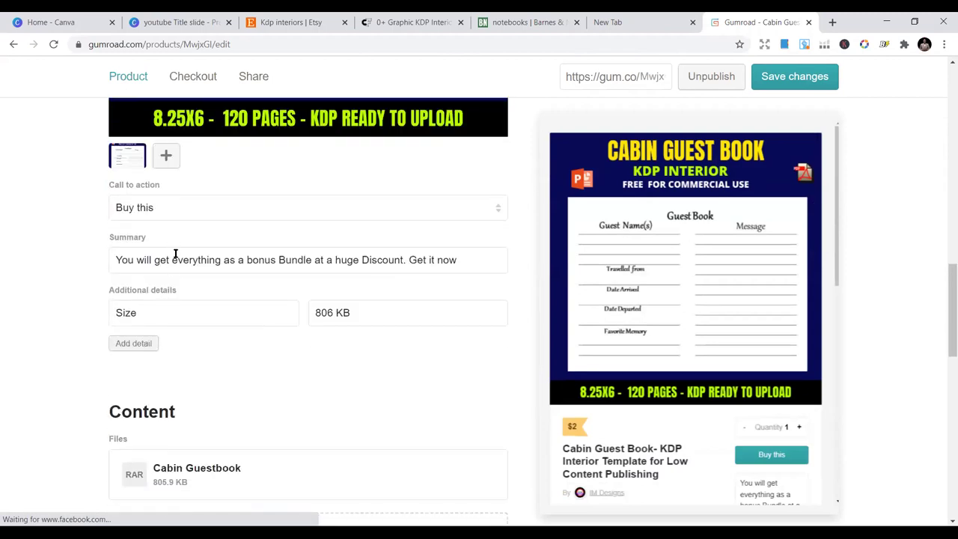
{"action": "scroll", "coordinate": [188, 291], "scroll_direction": "down", "scroll_amount": 4}
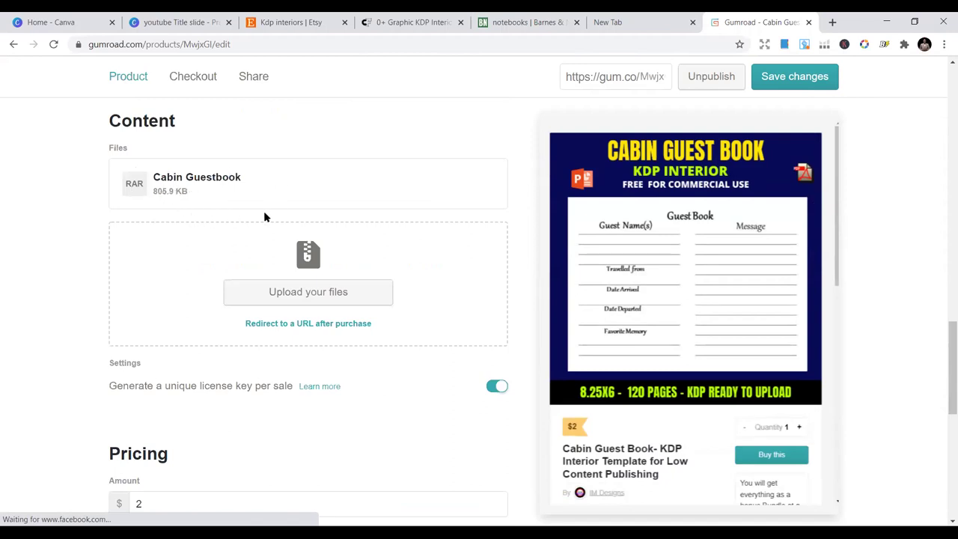
{"action": "scroll", "coordinate": [267, 219], "scroll_direction": "down", "scroll_amount": 1}
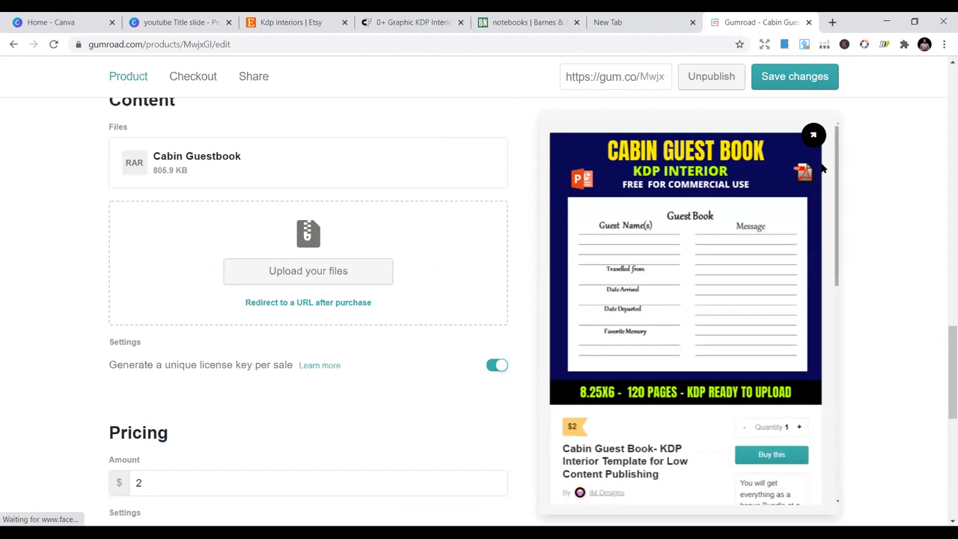
{"action": "scroll", "coordinate": [512, 256], "scroll_direction": "down", "scroll_amount": 3}
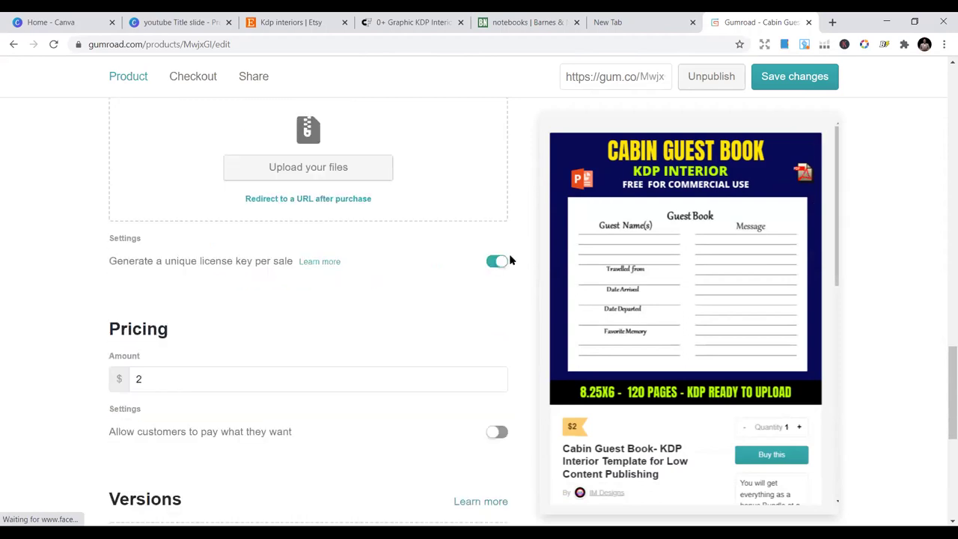
- Set the Cabin Guest Book product's price to $2.99, save the changes and close the listing
{"action": "scroll", "coordinate": [278, 310], "scroll_direction": "down", "scroll_amount": 1}
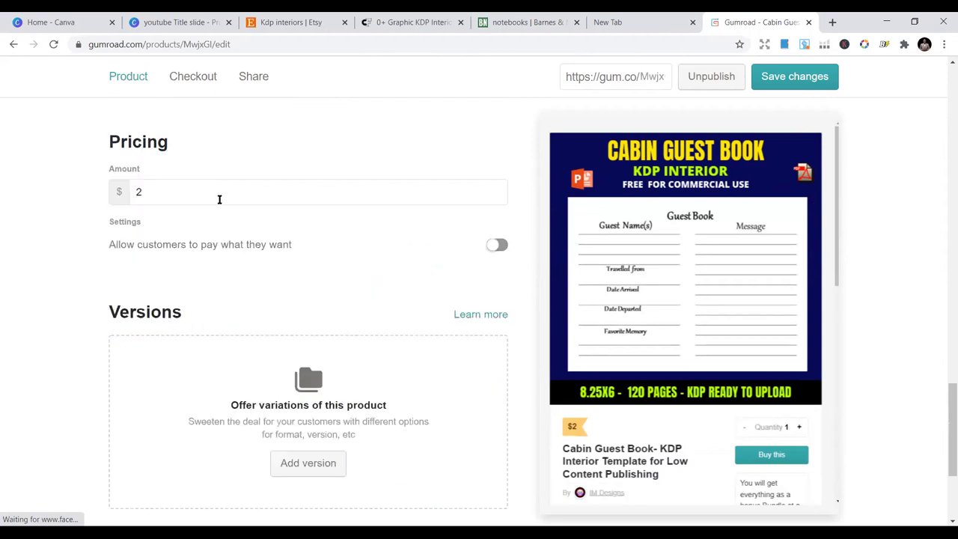
{"action": "left_click", "coordinate": [247, 197]}
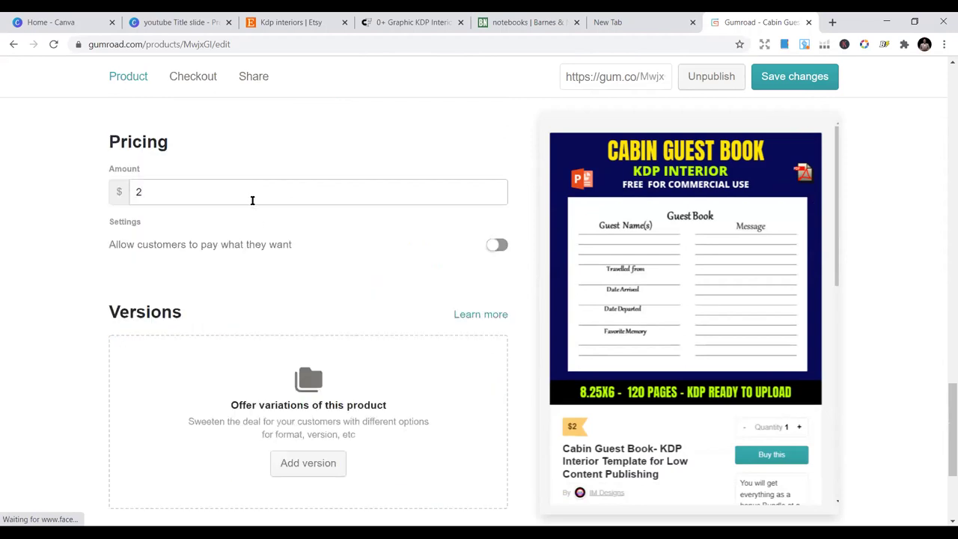
{"action": "type", "text": ".99"}
{"action": "left_click", "coordinate": [795, 76]}
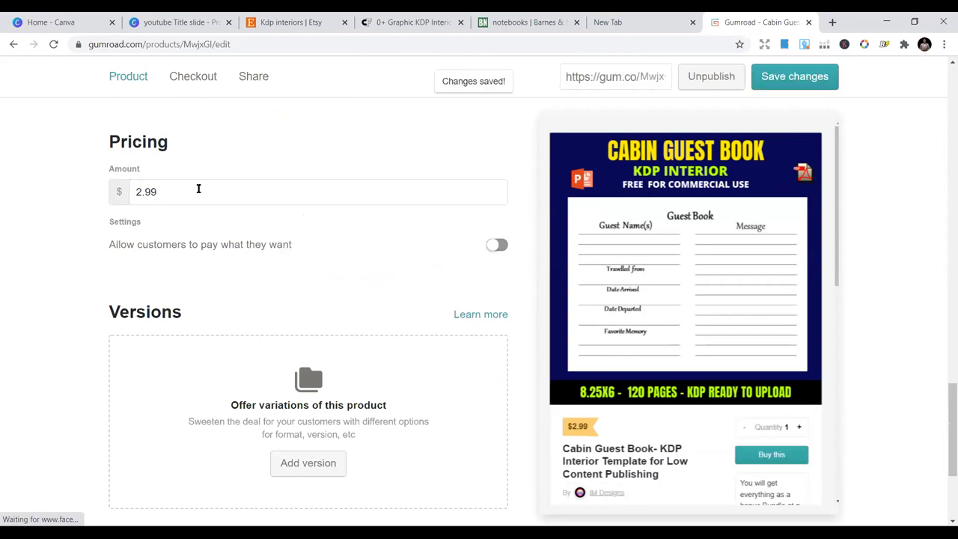
{"action": "scroll", "coordinate": [278, 235], "scroll_direction": "down", "scroll_amount": 3}
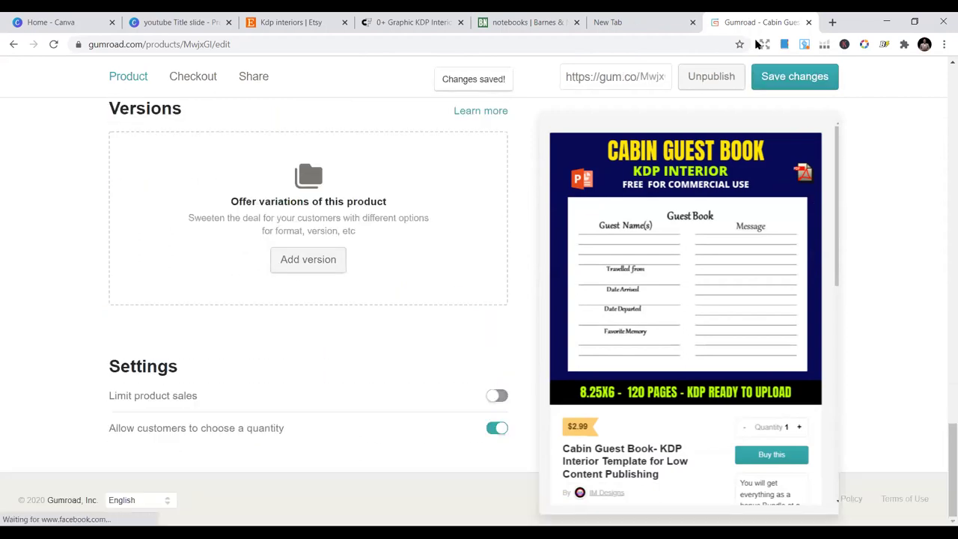
{"action": "left_click", "coordinate": [809, 22]}
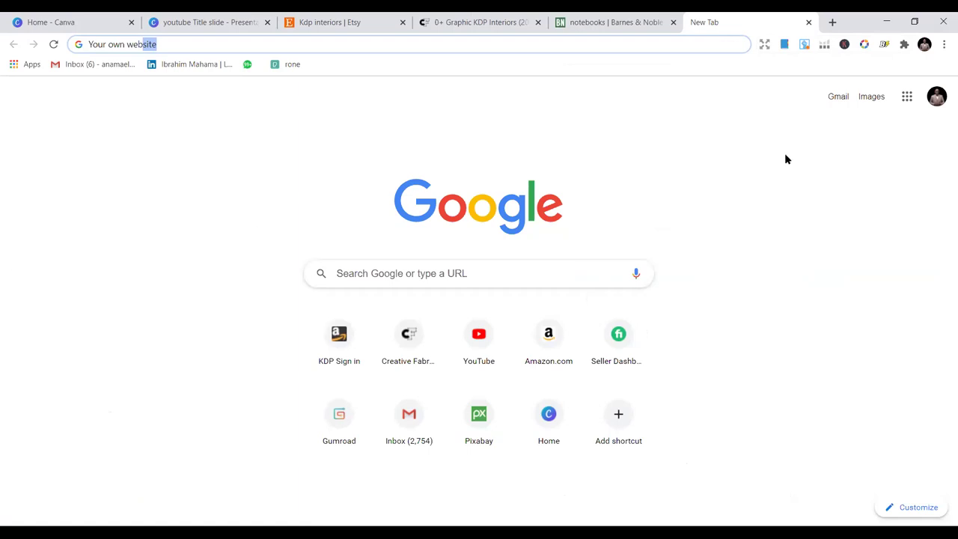
- Switch to Gmail in a new browser tab and look through the primary inbox for store notifications
{"action": "left_click", "coordinate": [832, 22]}
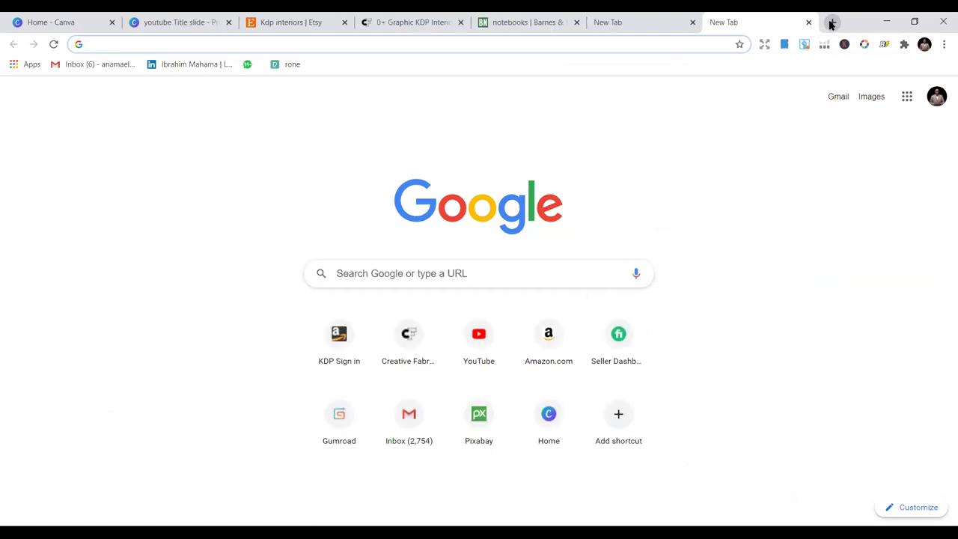
{"action": "type", "text": "gm"}
{"action": "key", "text": "Return"}
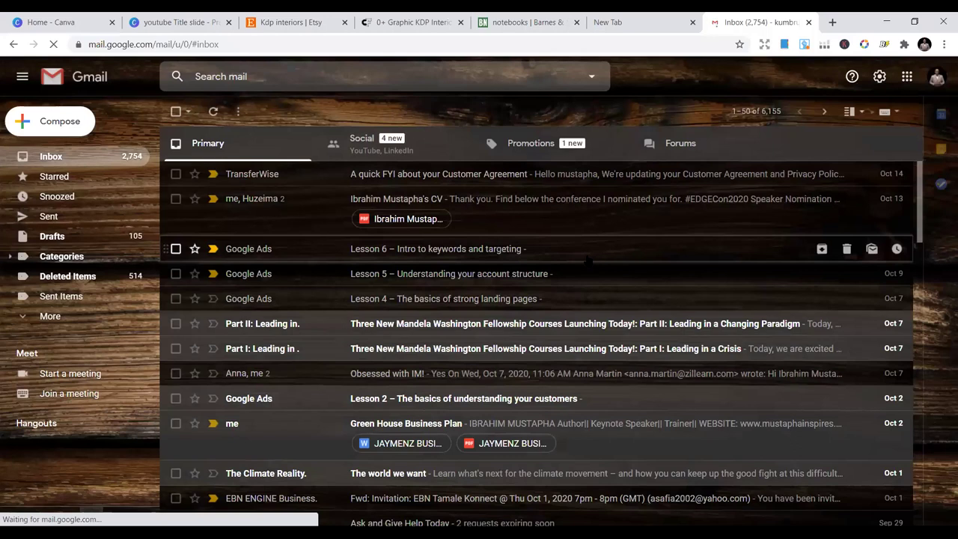
{"action": "scroll", "coordinate": [533, 244], "scroll_direction": "down", "scroll_amount": 2}
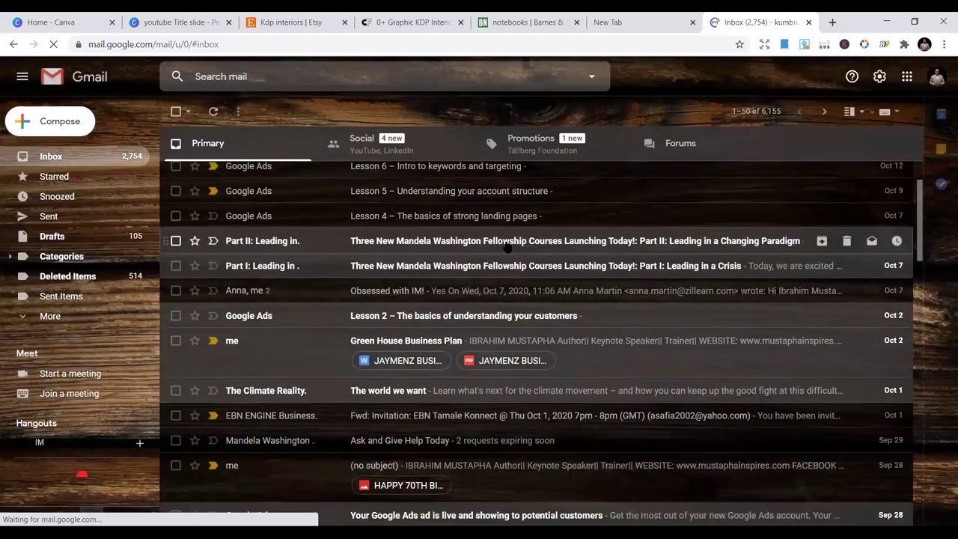
{"action": "scroll", "coordinate": [508, 249], "scroll_direction": "down", "scroll_amount": 10}
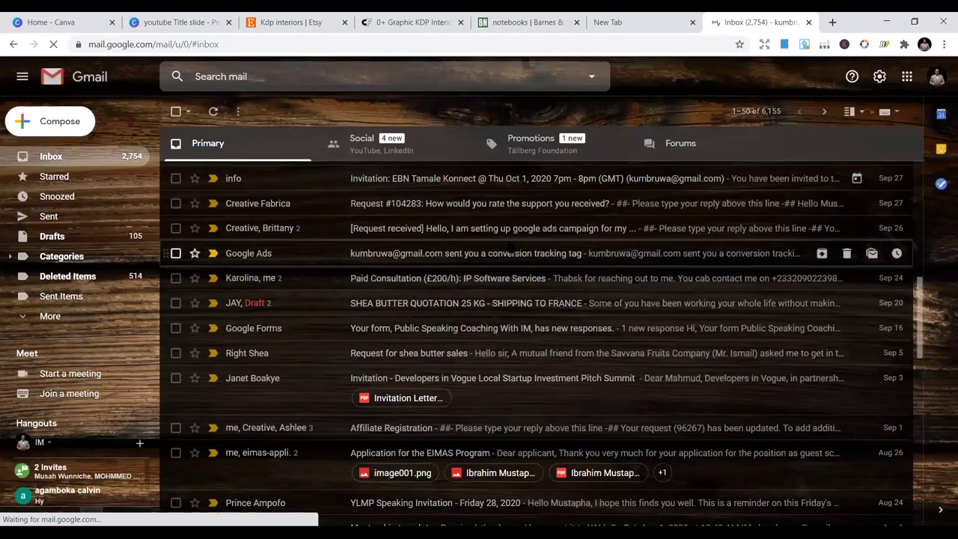
{"action": "scroll", "coordinate": [514, 251], "scroll_direction": "down", "scroll_amount": 10}
{"action": "scroll", "coordinate": [516, 238], "scroll_direction": "up", "scroll_amount": 3}
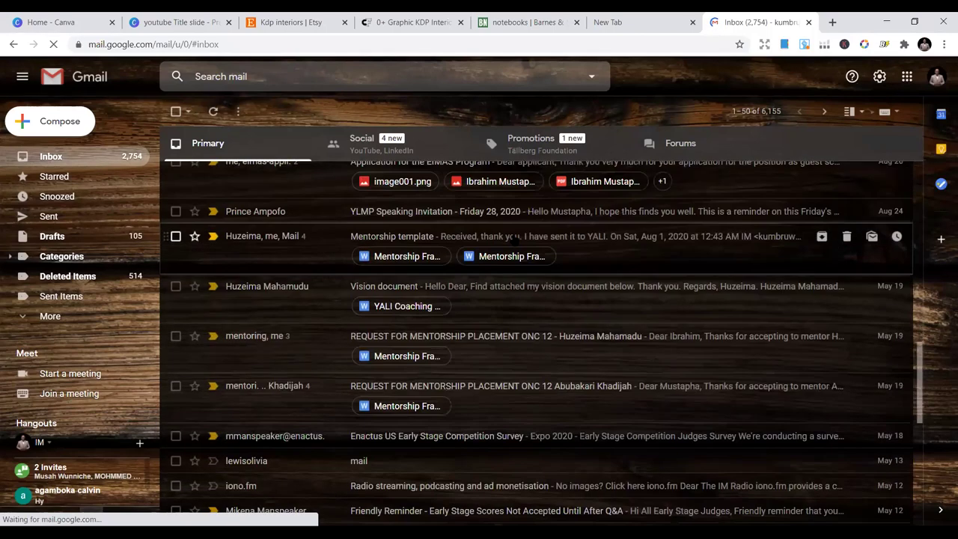
{"action": "scroll", "coordinate": [515, 238], "scroll_direction": "up", "scroll_amount": 15}
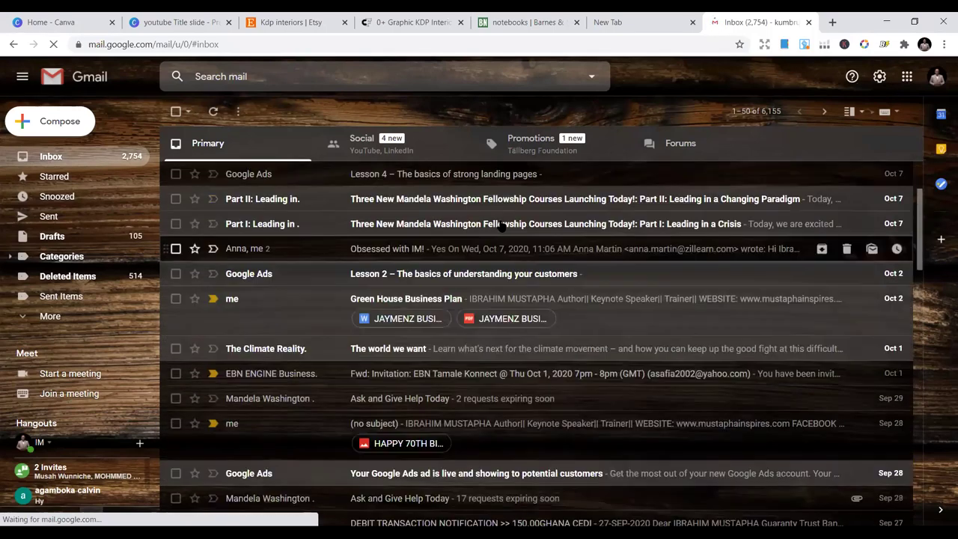
{"action": "scroll", "coordinate": [501, 226], "scroll_direction": "up", "scroll_amount": 3}
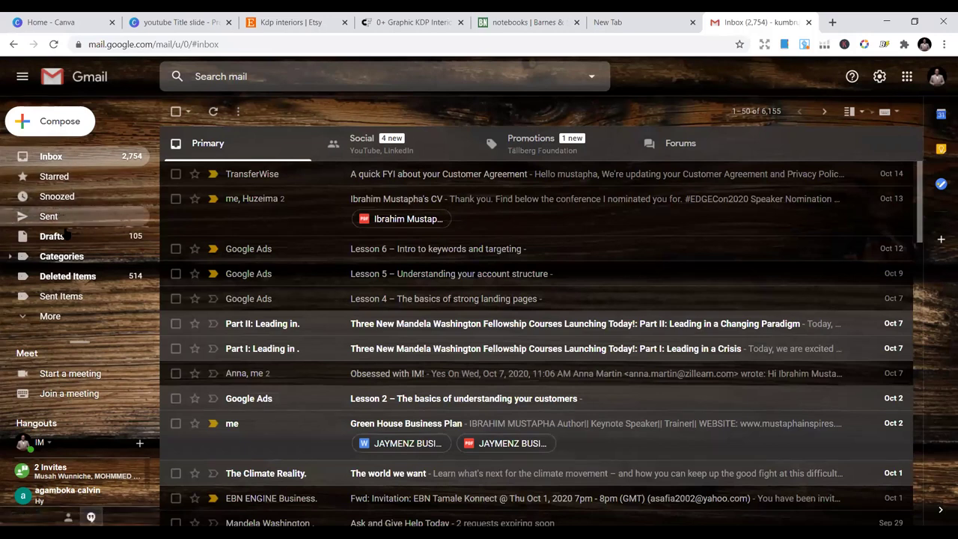
- Expand the mailbox's full folder list and open the Trash folder
{"action": "left_click", "coordinate": [49, 316]}
{"action": "scroll", "coordinate": [68, 311], "scroll_direction": "down", "scroll_amount": 3}
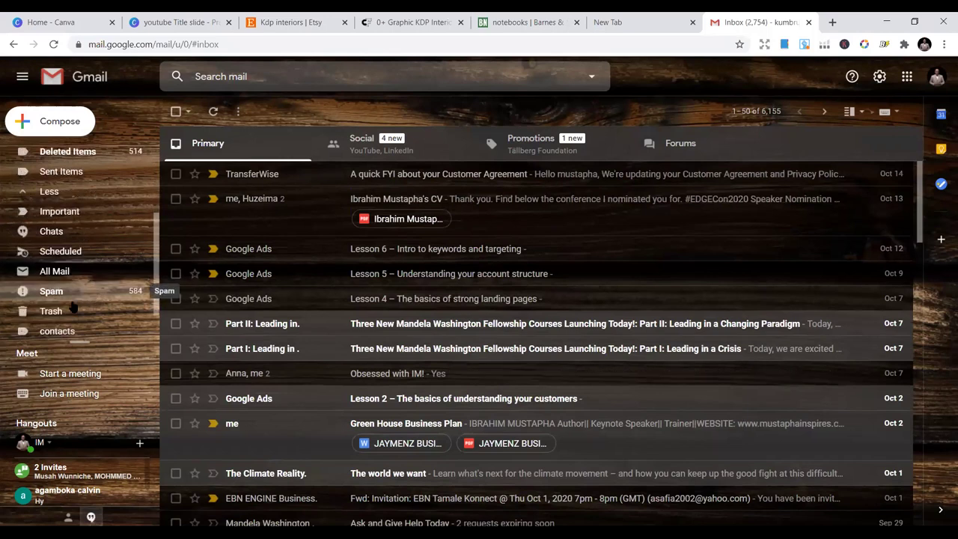
{"action": "left_click", "coordinate": [71, 313]}
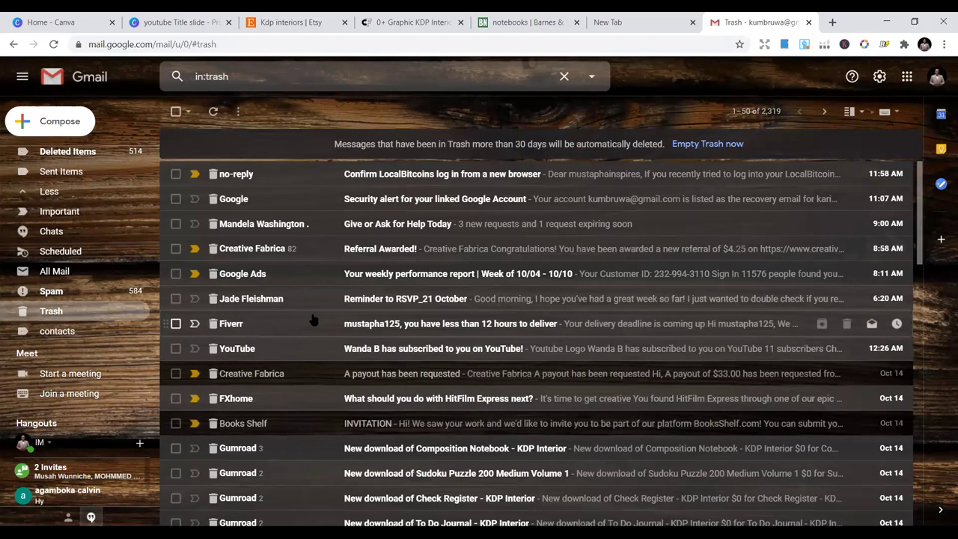
- Look through the trashed messages for Gumroad download and Creative Fabrica notifications, then close the mailbox
{"action": "scroll", "coordinate": [313, 320], "scroll_direction": "down", "scroll_amount": 2}
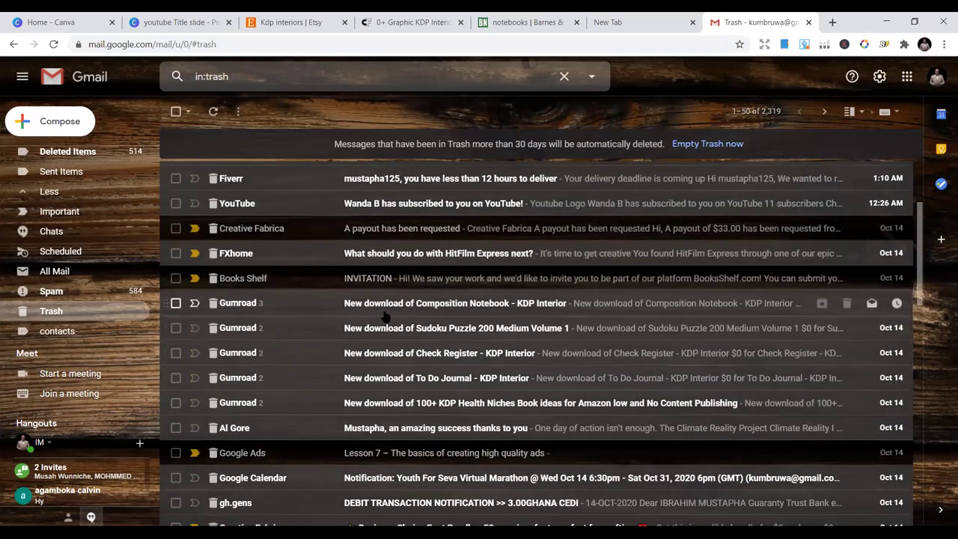
{"action": "scroll", "coordinate": [405, 323], "scroll_direction": "down", "scroll_amount": 1}
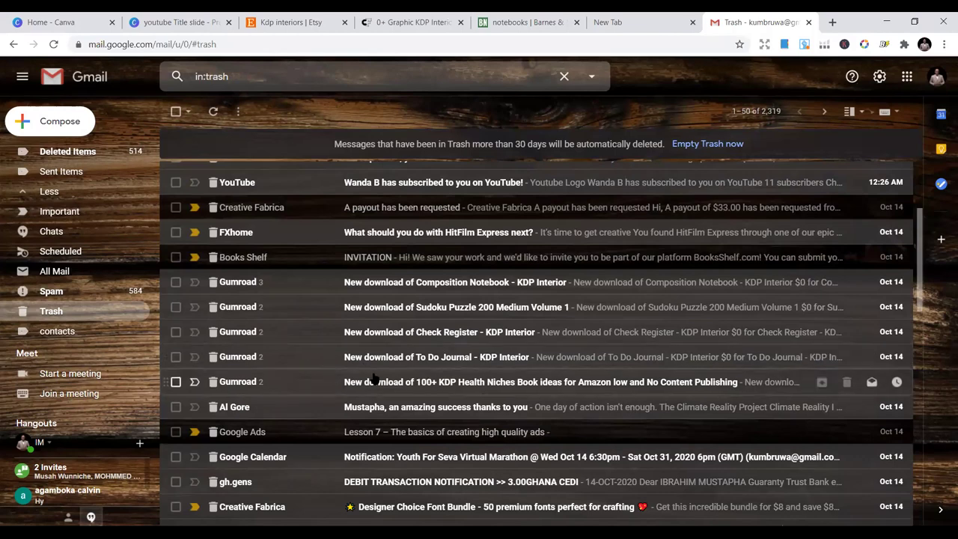
{"action": "scroll", "coordinate": [372, 378], "scroll_direction": "down", "scroll_amount": 3}
{"action": "scroll", "coordinate": [316, 402], "scroll_direction": "down", "scroll_amount": 3}
{"action": "scroll", "coordinate": [341, 368], "scroll_direction": "up", "scroll_amount": 3}
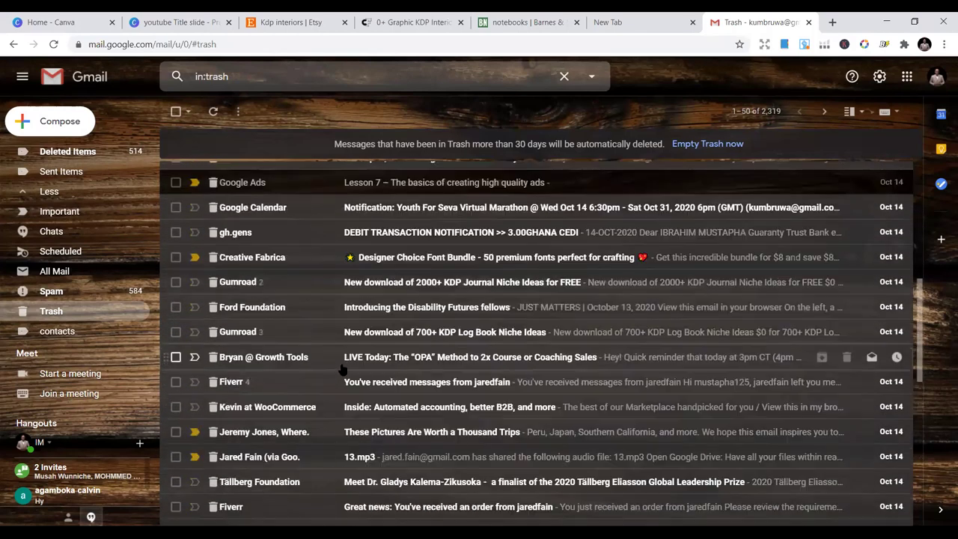
{"action": "scroll", "coordinate": [340, 369], "scroll_direction": "up", "scroll_amount": 5}
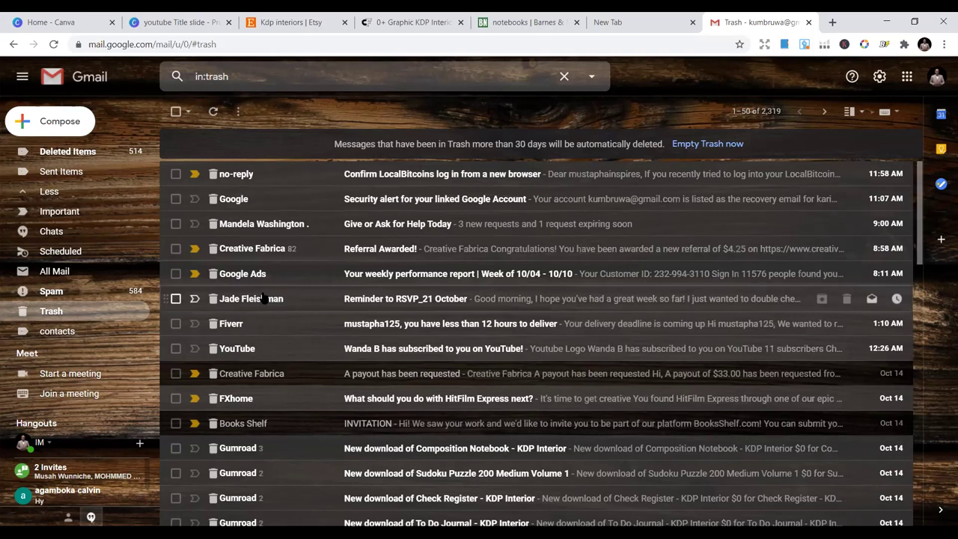
{"action": "scroll", "coordinate": [266, 307], "scroll_direction": "down", "scroll_amount": 3}
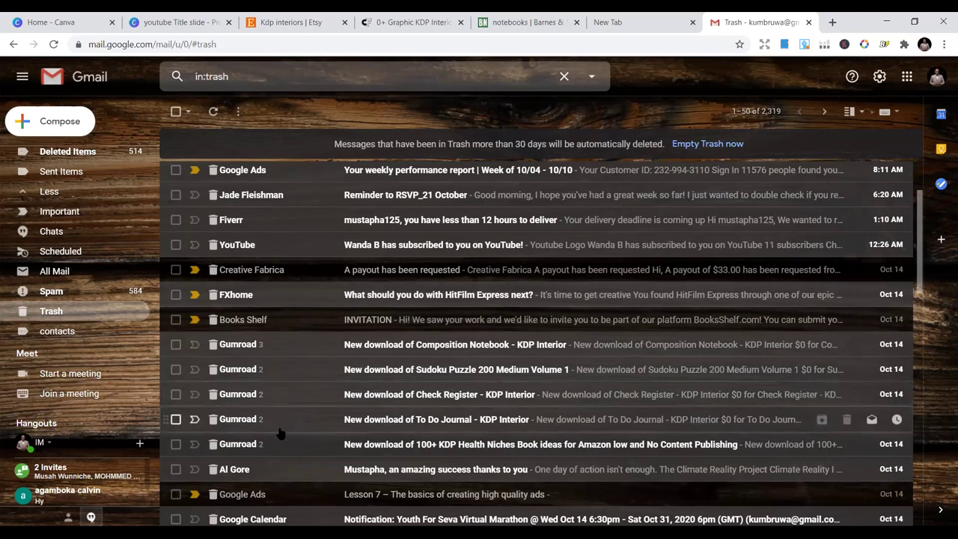
{"action": "scroll", "coordinate": [292, 430], "scroll_direction": "down", "scroll_amount": 3}
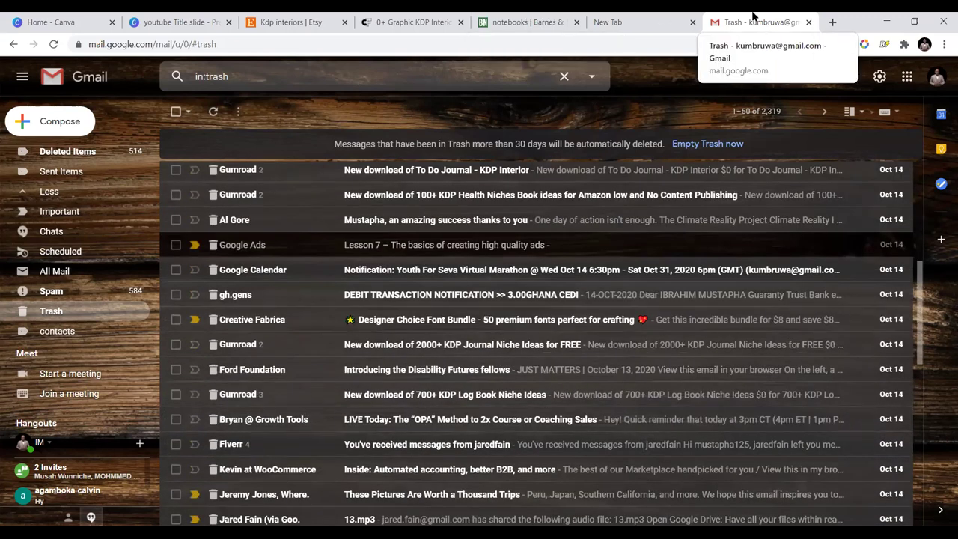
{"action": "left_click", "coordinate": [808, 23]}
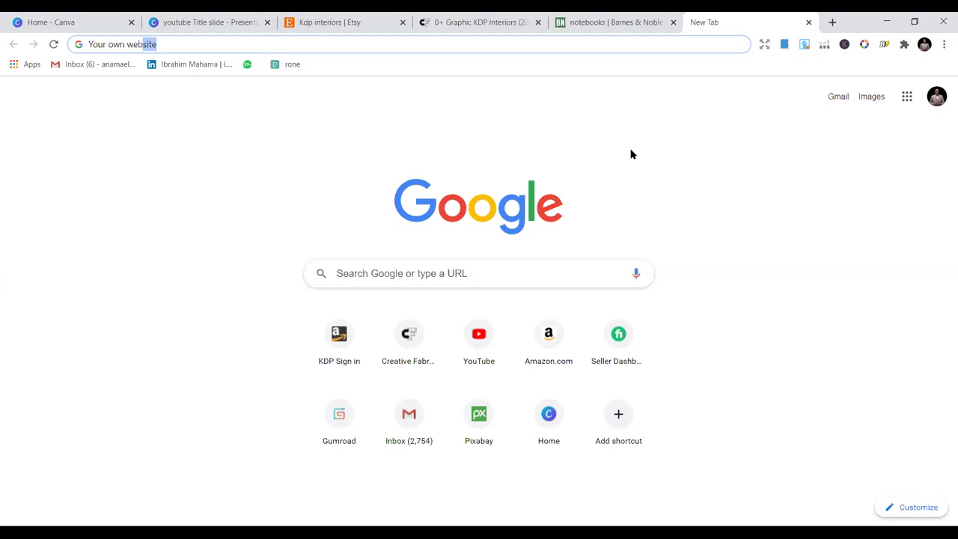
{"action": "left_click", "coordinate": [367, 158]}
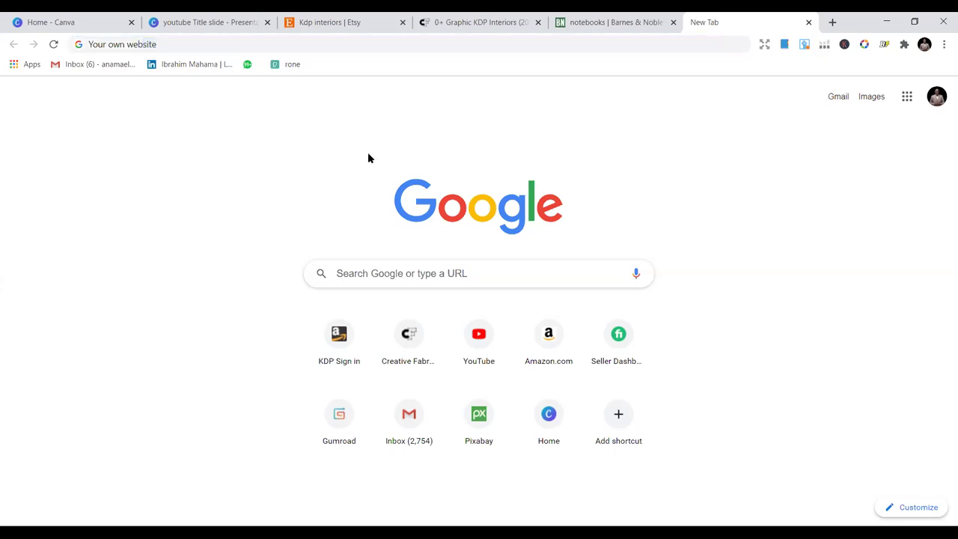